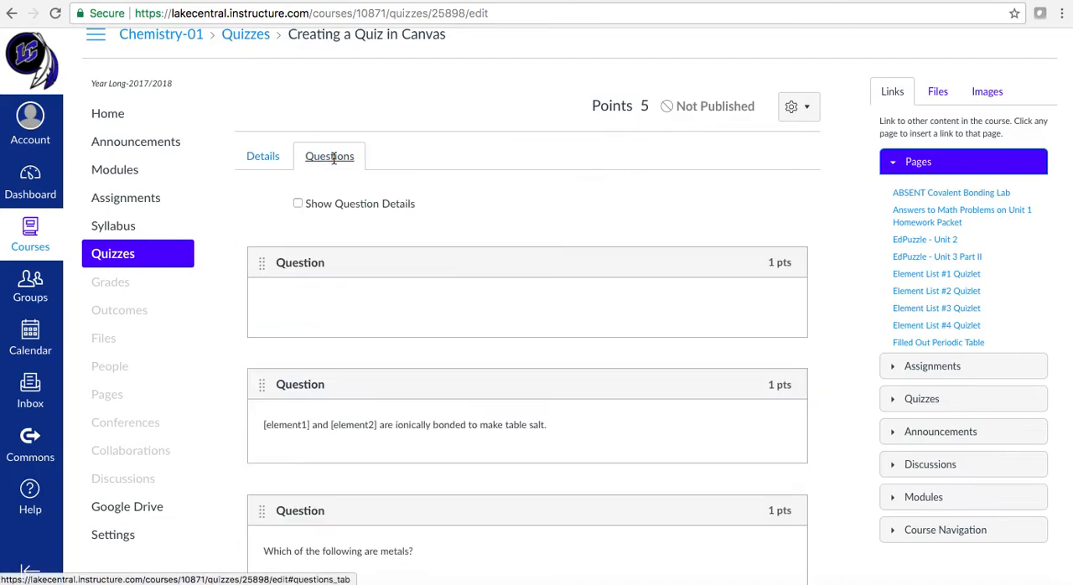
Open the quiz's details and review its type, options, access code restriction and assignment settings
{"action": "left_click", "coordinate": [256, 158]}
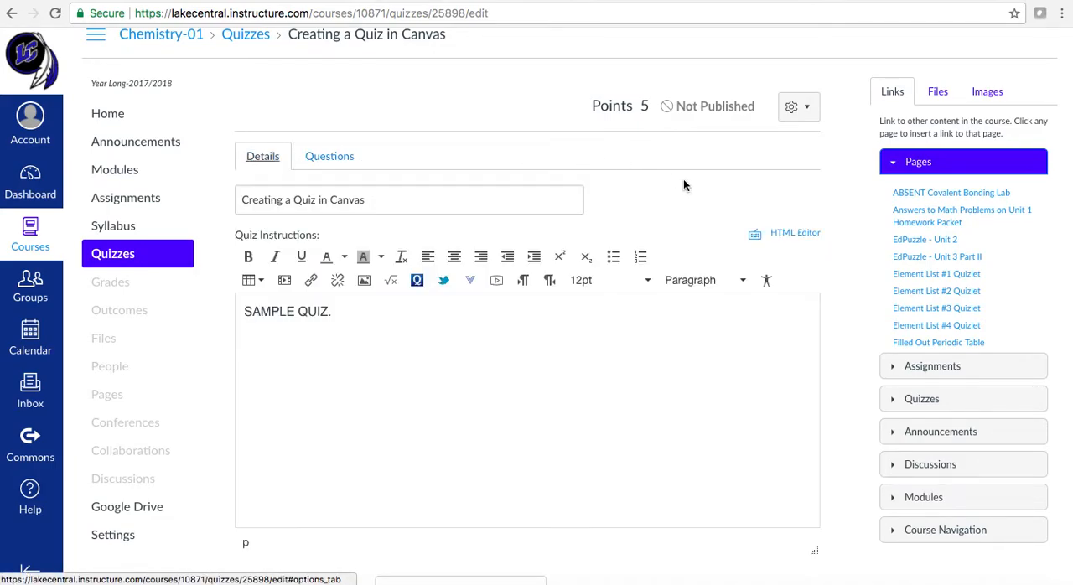
{"action": "scroll", "coordinate": [847, 296], "scroll_direction": "down", "scroll_amount": 5}
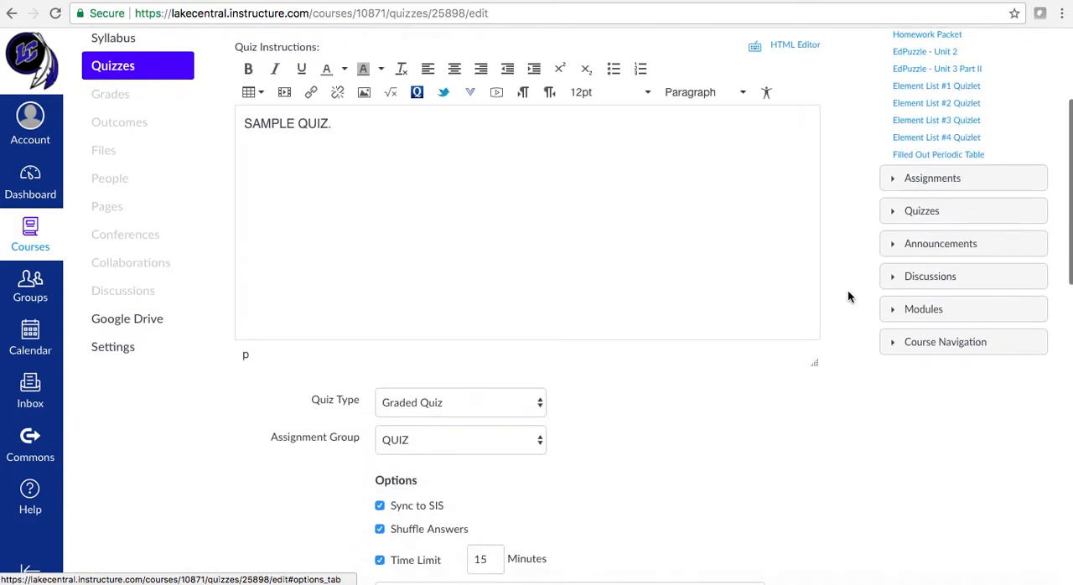
{"action": "scroll", "coordinate": [847, 296], "scroll_direction": "down", "scroll_amount": 2}
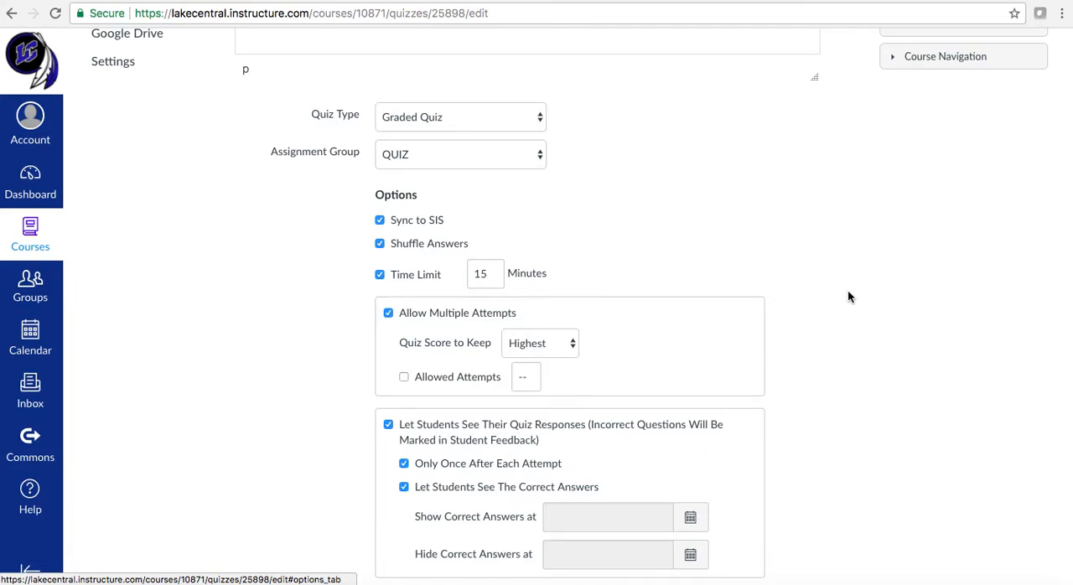
{"action": "scroll", "coordinate": [849, 295], "scroll_direction": "down", "scroll_amount": 2}
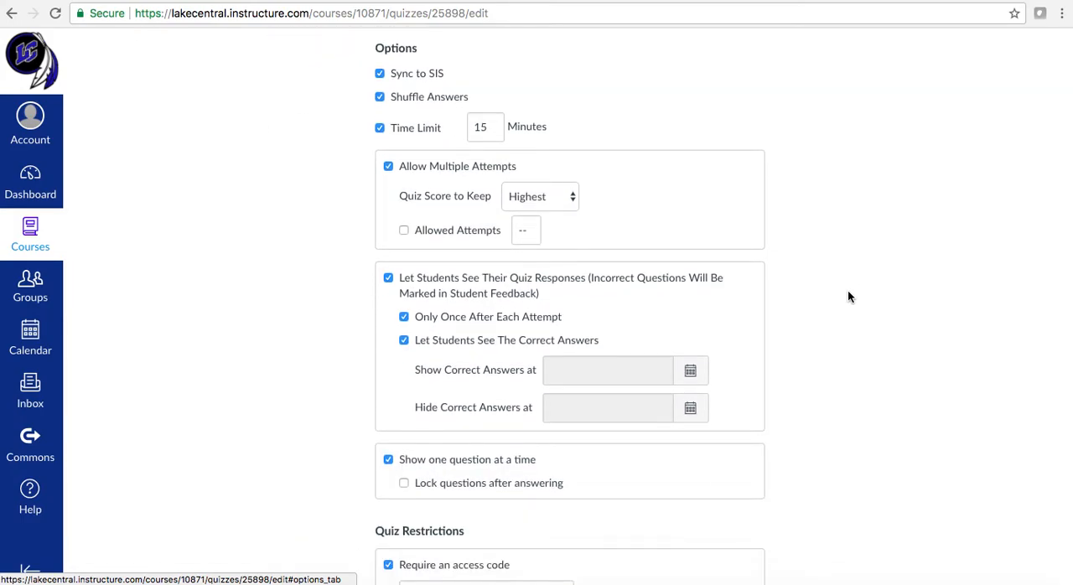
{"action": "scroll", "coordinate": [848, 295], "scroll_direction": "down", "scroll_amount": 3}
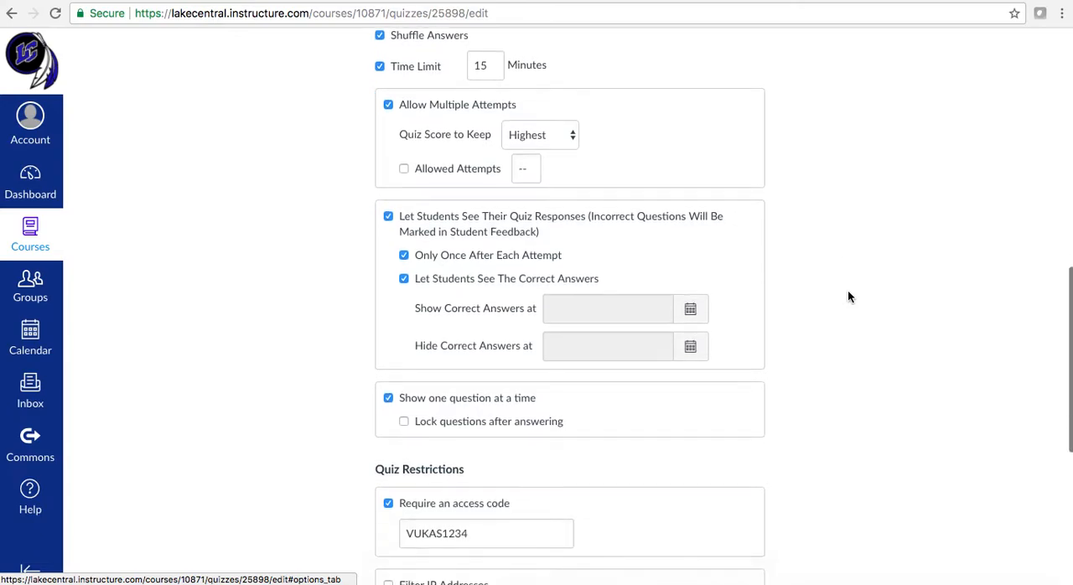
{"action": "scroll", "coordinate": [848, 297], "scroll_direction": "down", "scroll_amount": 2}
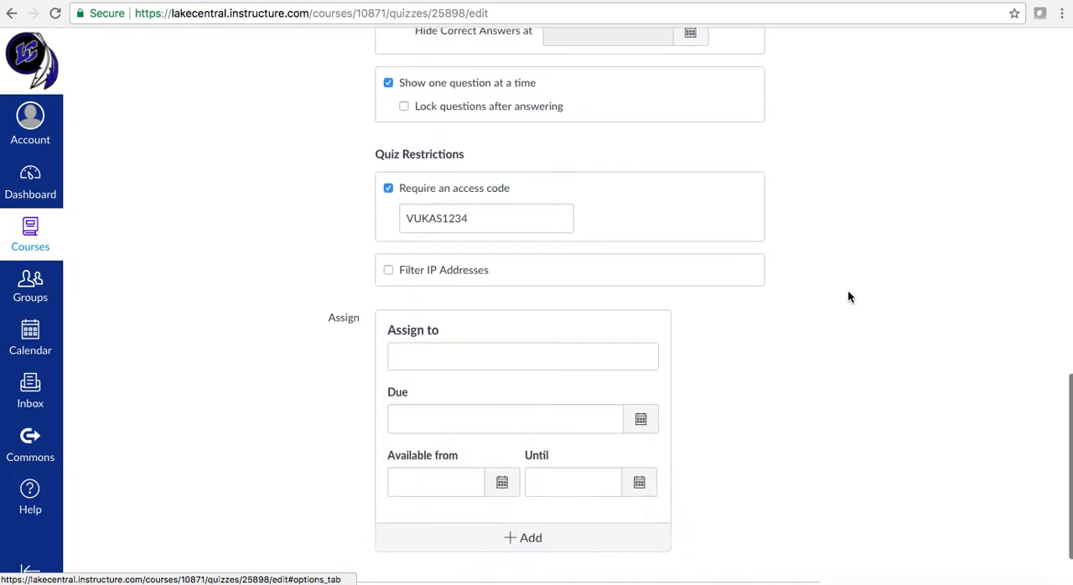
{"action": "left_click", "coordinate": [505, 225]}
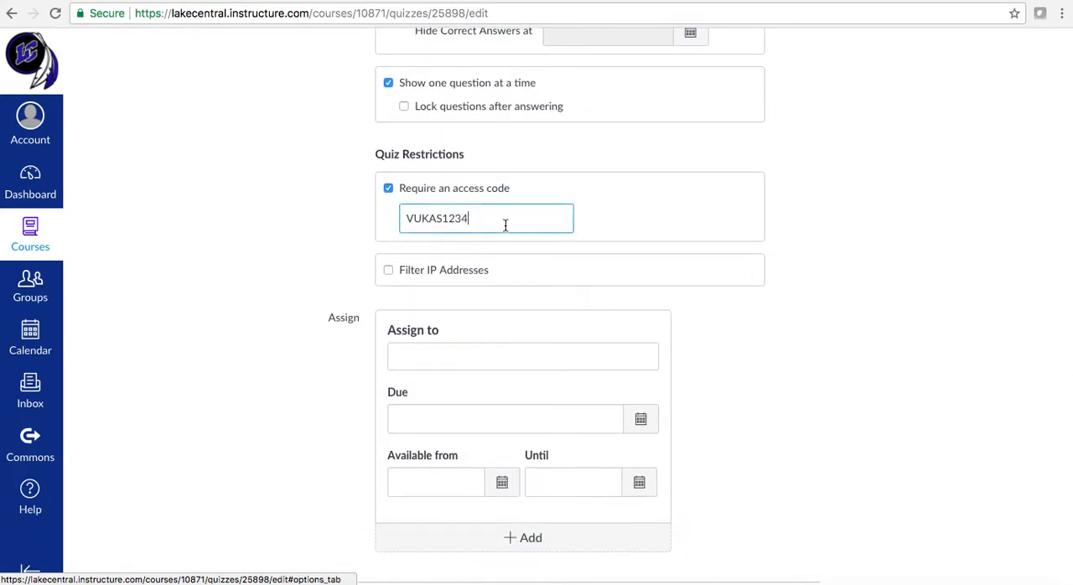
{"action": "left_click_drag", "start_coordinate": [505, 224], "coordinate": [378, 227]}
{"action": "left_click", "coordinate": [490, 217]}
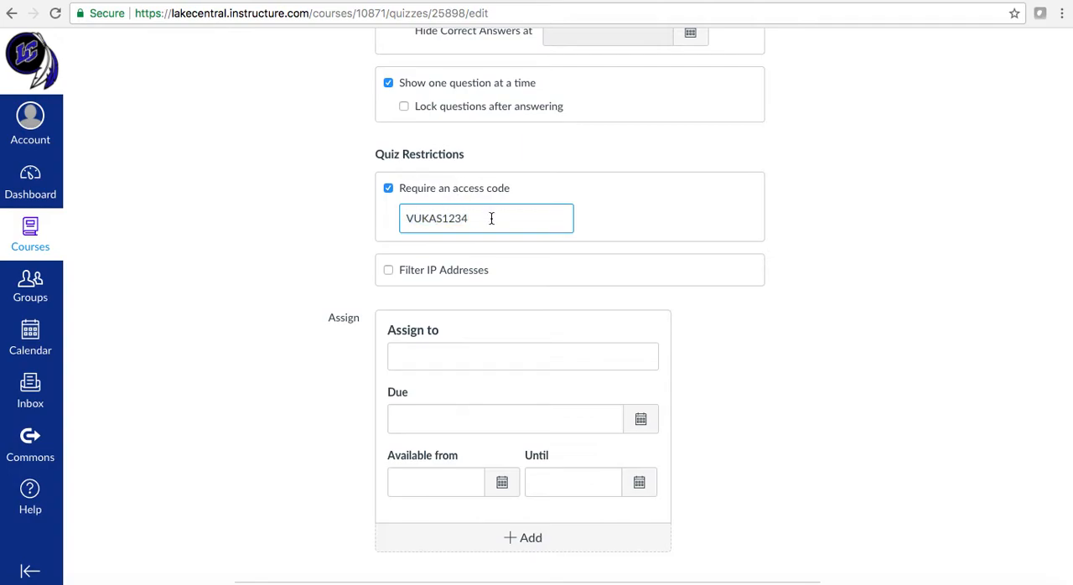
{"action": "left_click", "coordinate": [802, 309]}
{"action": "scroll", "coordinate": [802, 309], "scroll_direction": "down", "scroll_amount": 2}
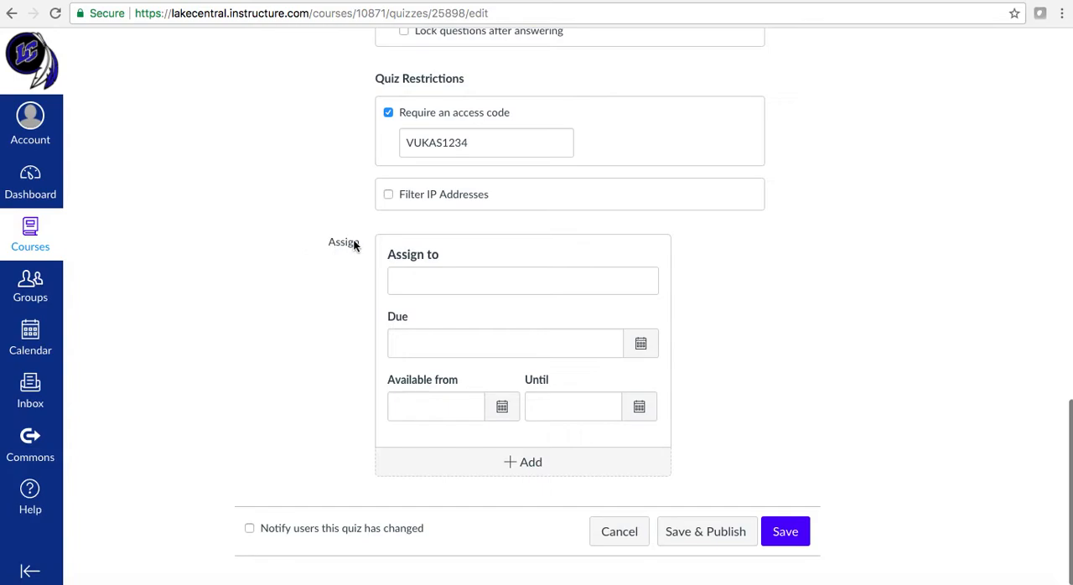
{"action": "left_click_drag", "start_coordinate": [353, 243], "coordinate": [362, 243]}
{"action": "left_click", "coordinate": [350, 275]}
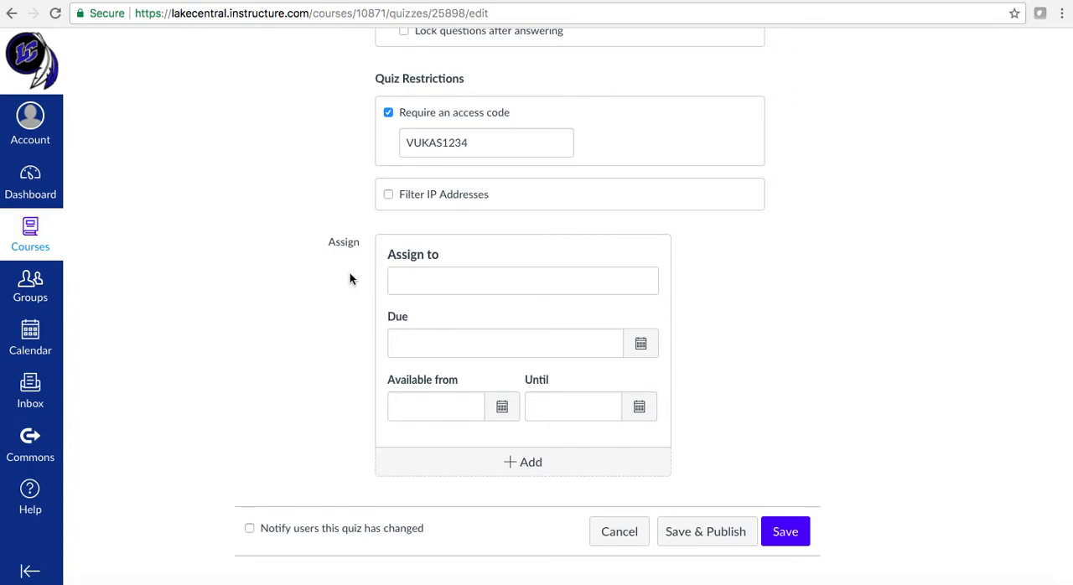
Assign the quiz to the Chemistry-05 course section
{"action": "left_click", "coordinate": [437, 283]}
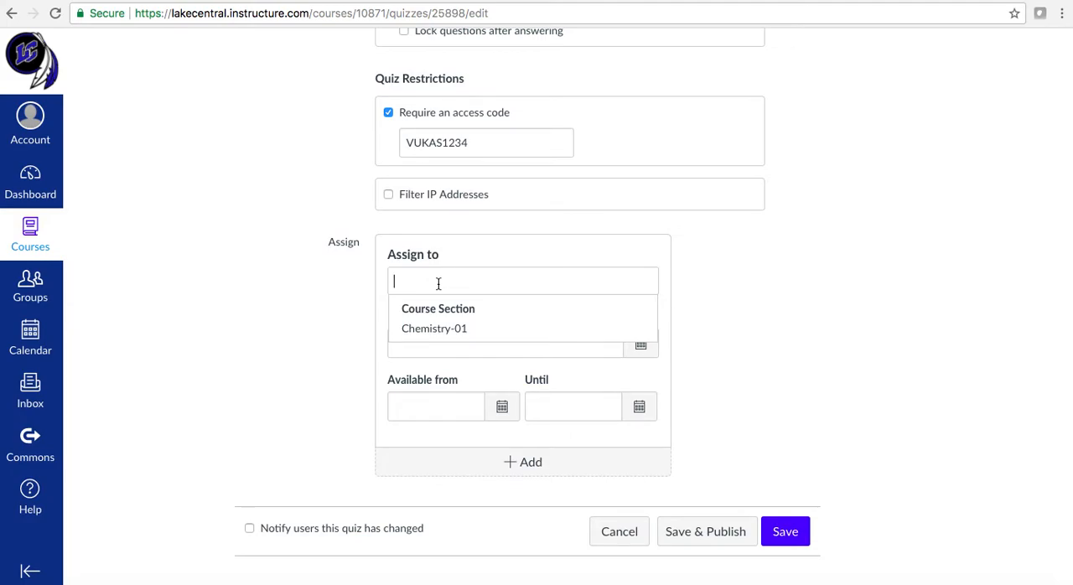
{"action": "type", "text": "Ch"}
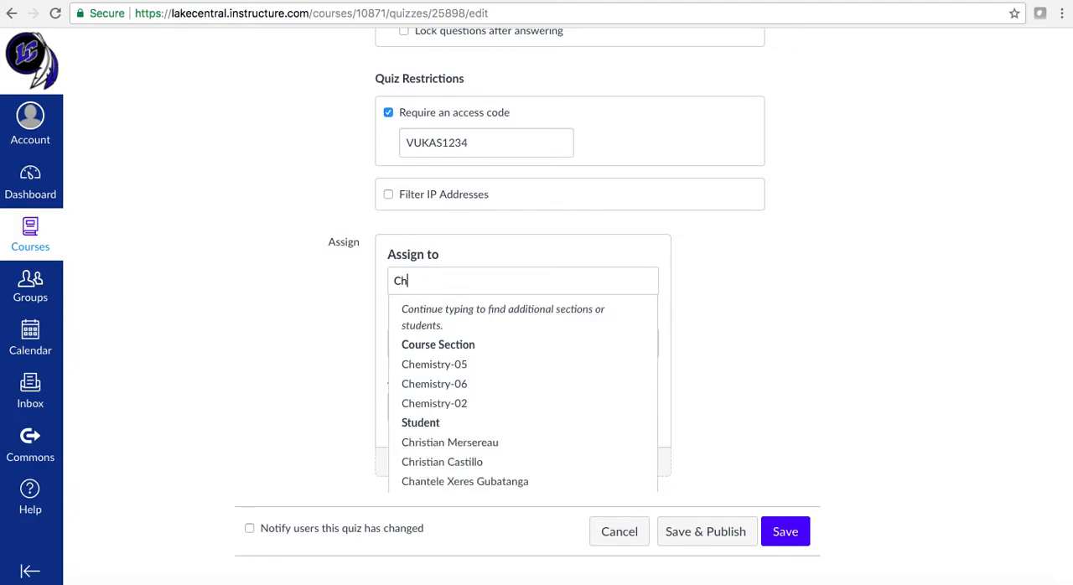
{"action": "left_click", "coordinate": [457, 364]}
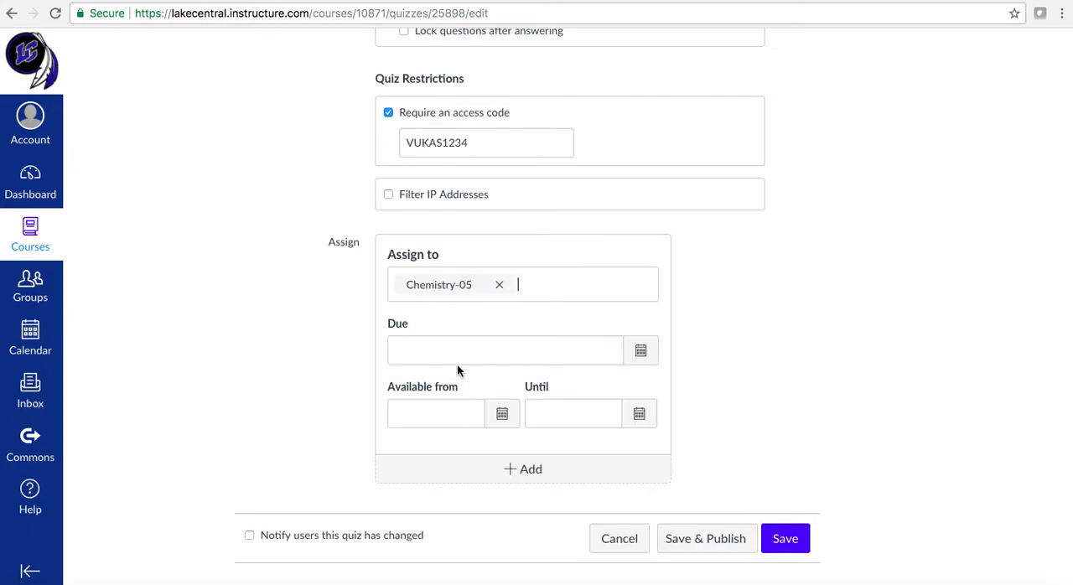
{"action": "left_click", "coordinate": [314, 382]}
Make the quiz available to Chemistry-05 from December 1, 2017 at 7:30 am
{"action": "left_click", "coordinate": [501, 416]}
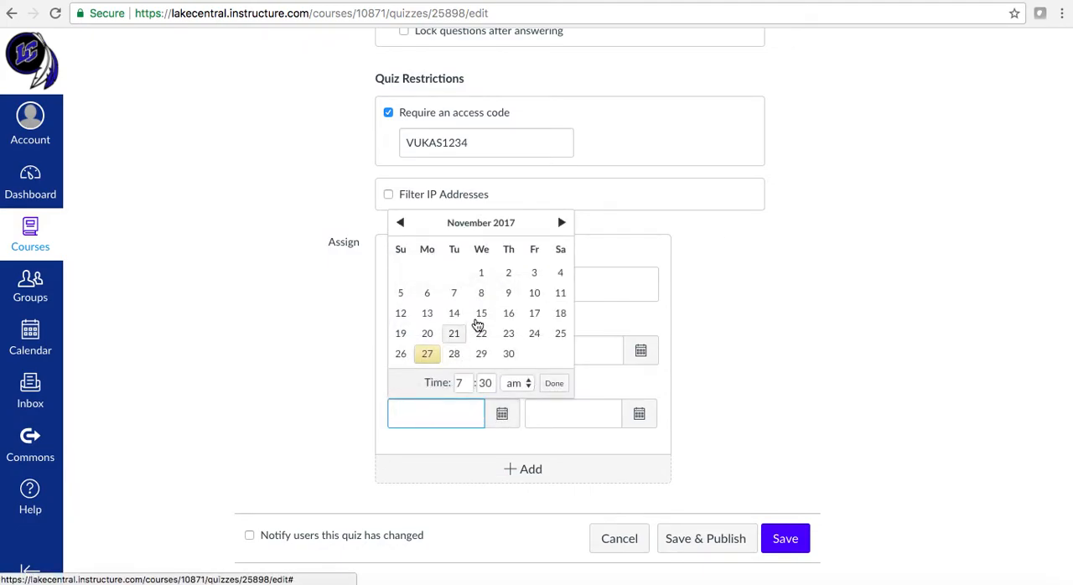
{"action": "left_click", "coordinate": [561, 222]}
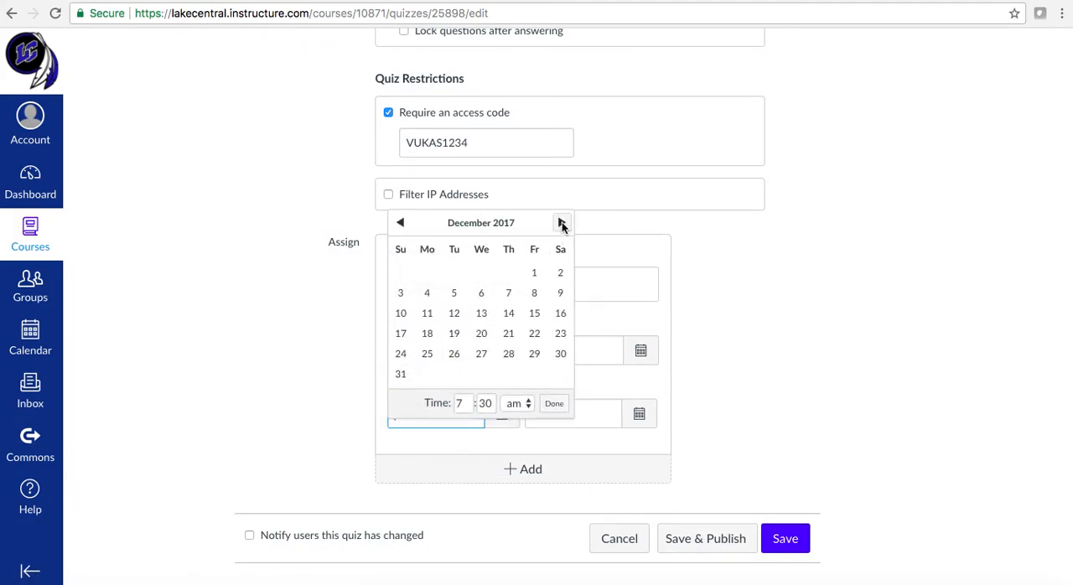
{"action": "left_click", "coordinate": [535, 274]}
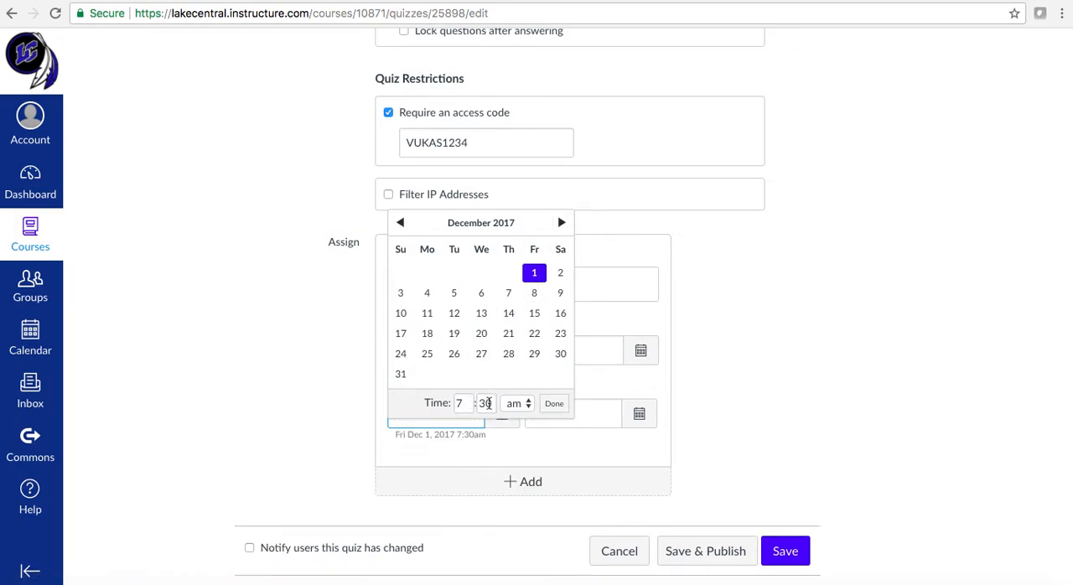
{"action": "left_click", "coordinate": [554, 404]}
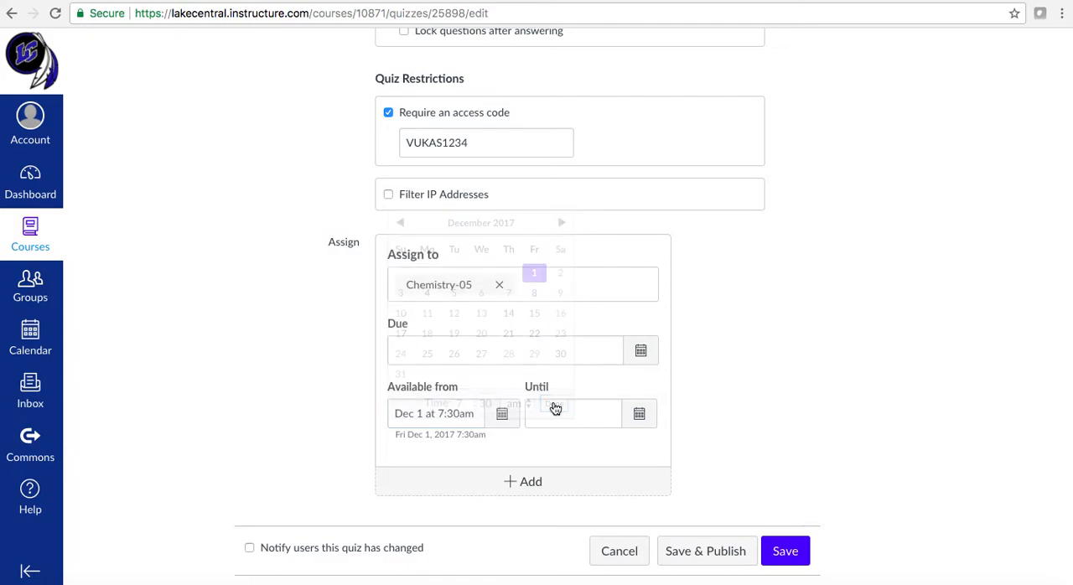
Set the quiz's Until date for Chemistry-05 to December 1, 2017 at 8:45 am
{"action": "left_click", "coordinate": [640, 415]}
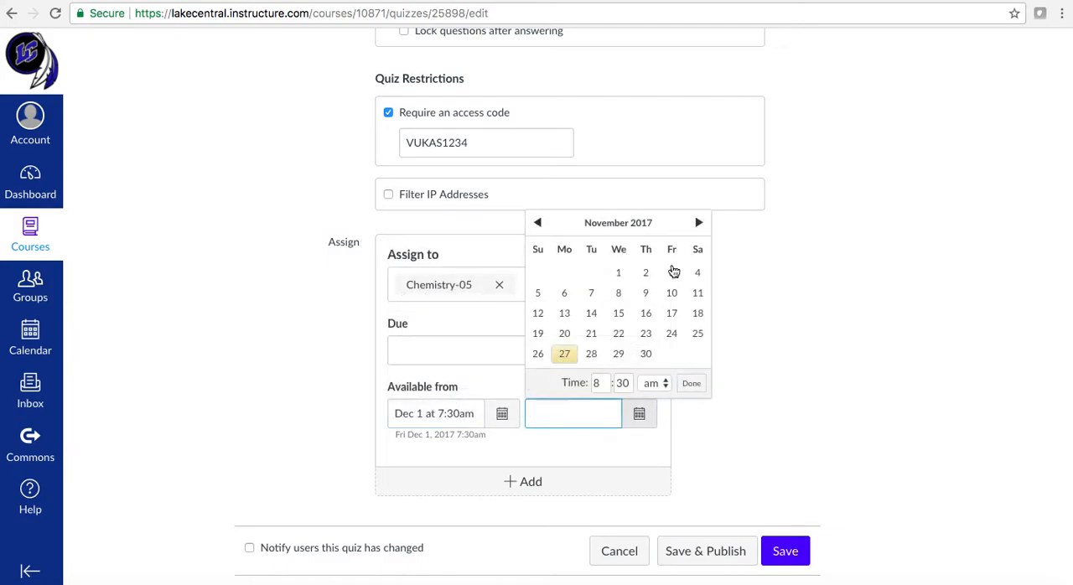
{"action": "left_click", "coordinate": [698, 223]}
{"action": "left_click", "coordinate": [671, 273]}
{"action": "left_click", "coordinate": [622, 403]}
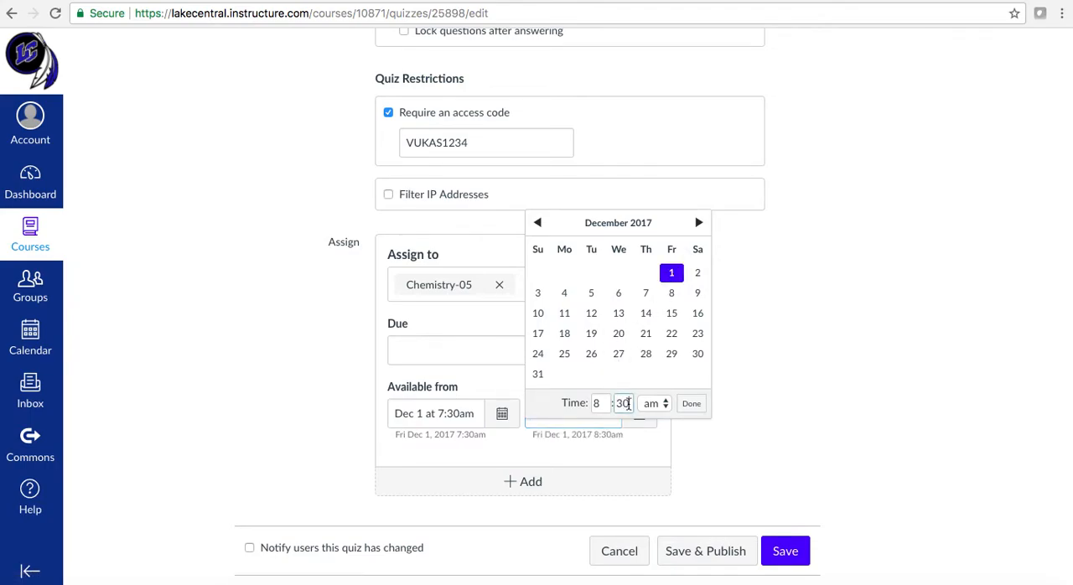
{"action": "key", "text": "BackSpace"}
{"action": "key", "text": "BackSpace"}
{"action": "type", "text": "45"}
{"action": "left_click", "coordinate": [692, 405]}
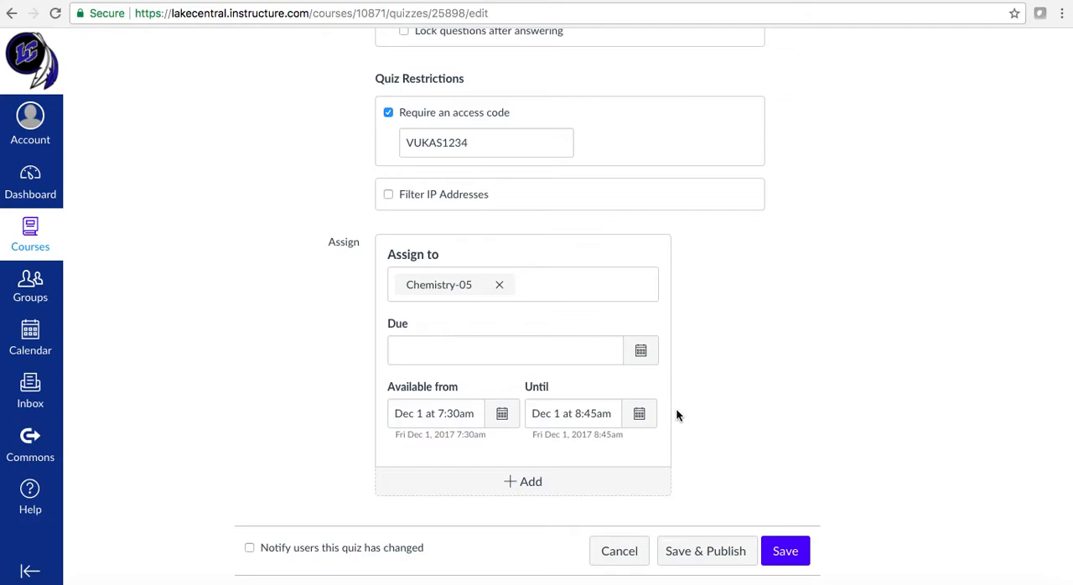
Extend the quiz's Until date for Chemistry-05 to December 8, 2017
{"action": "left_click", "coordinate": [638, 414]}
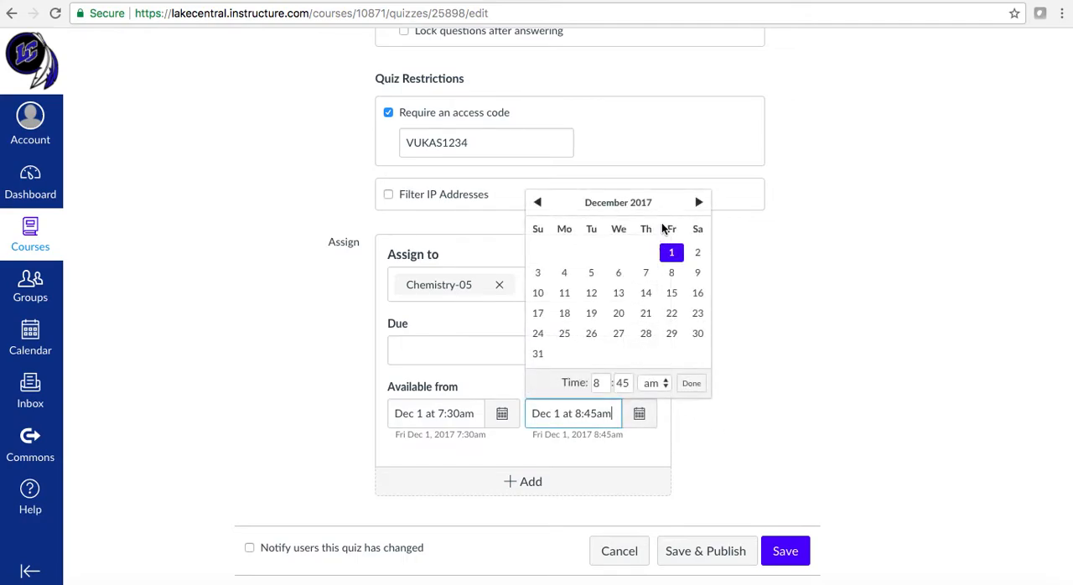
{"action": "left_click", "coordinate": [674, 275]}
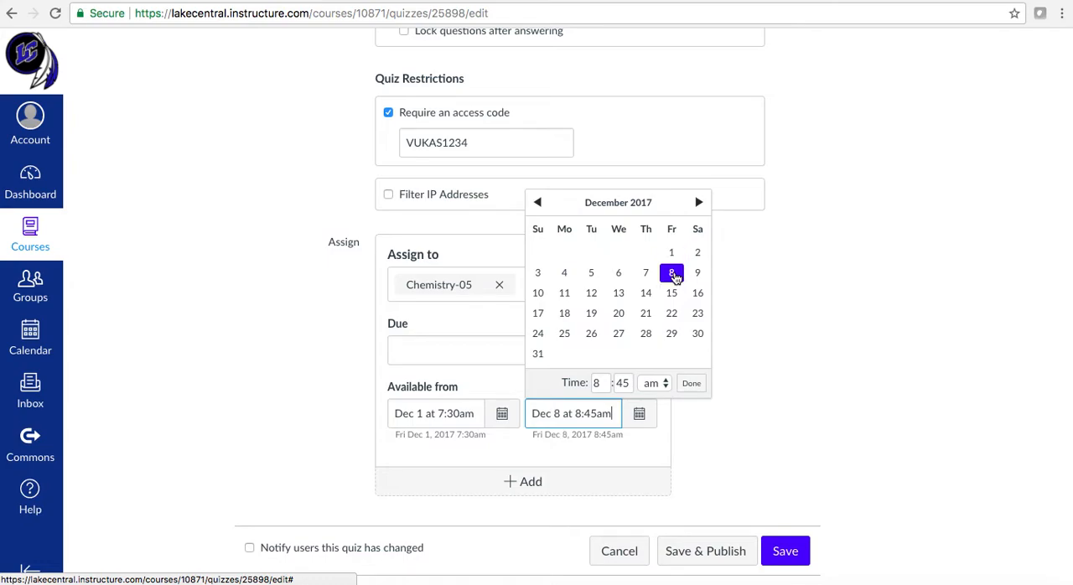
{"action": "left_click", "coordinate": [776, 456]}
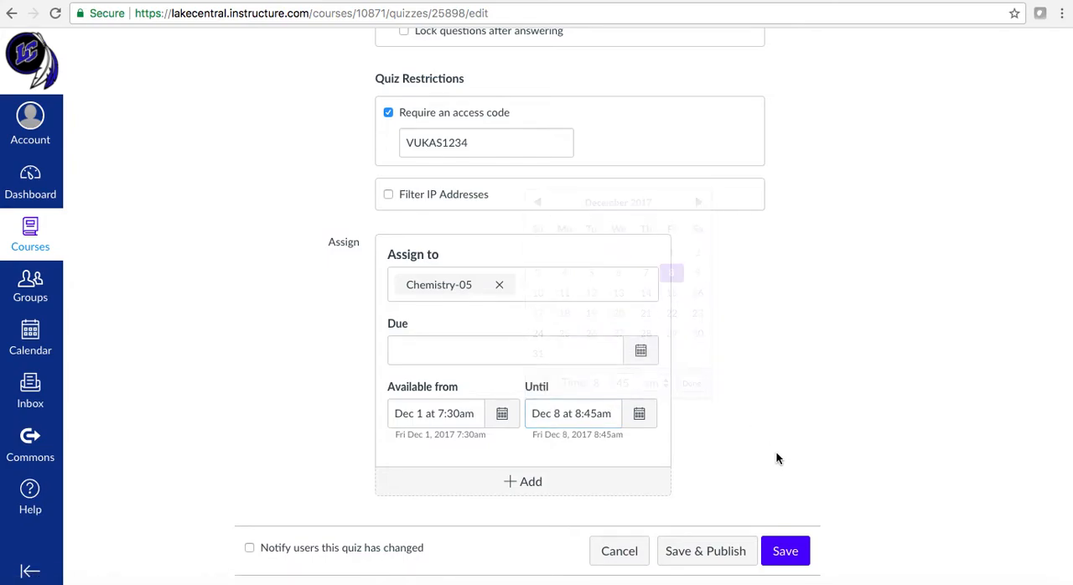
Set the quiz's due date for Chemistry-05 to December 1, 2017 at 8:45 am
{"action": "left_click", "coordinate": [641, 352]}
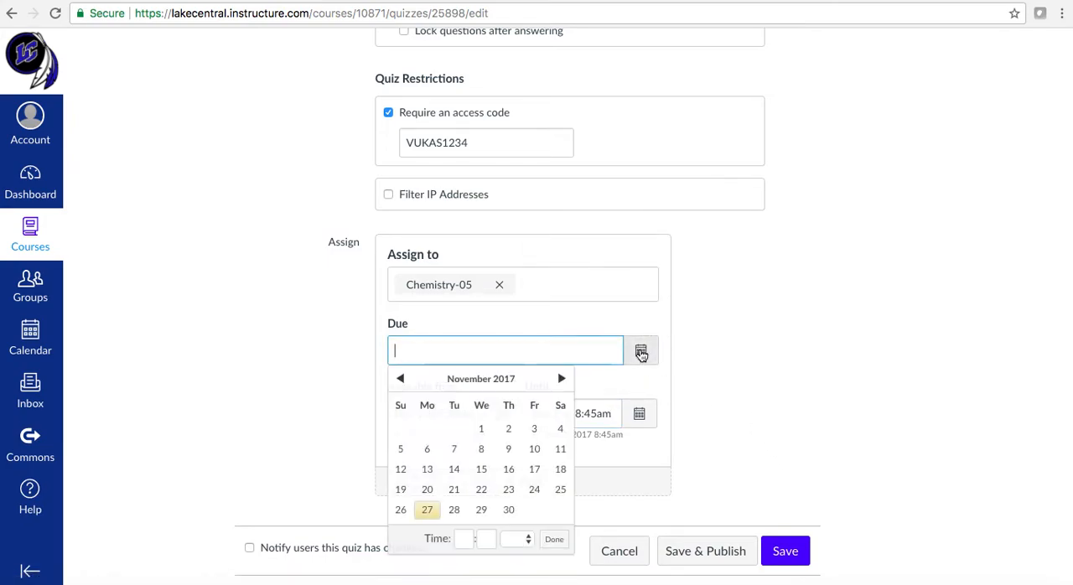
{"action": "left_click", "coordinate": [560, 379]}
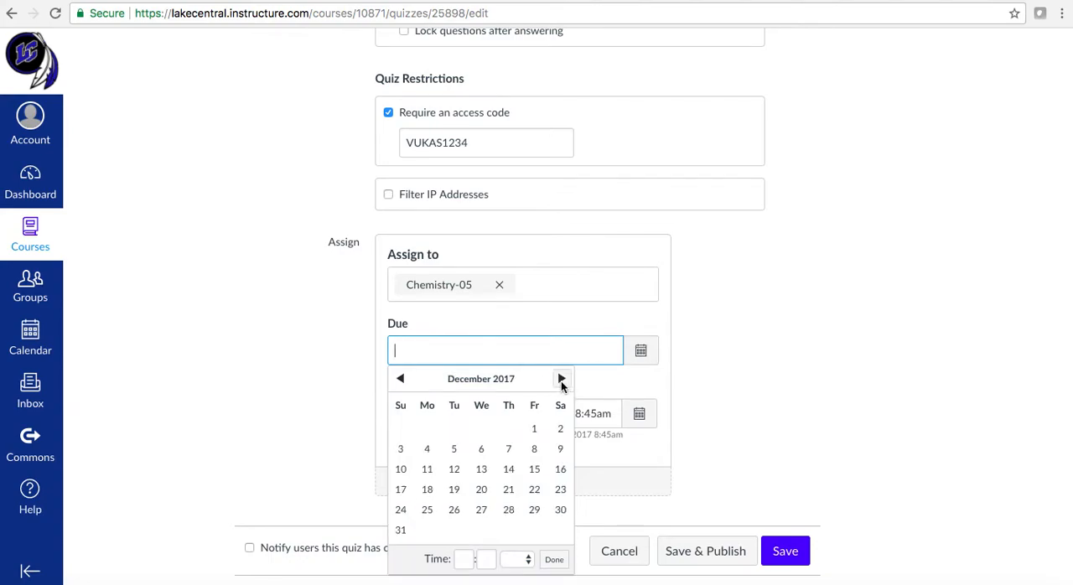
{"action": "left_click", "coordinate": [534, 429]}
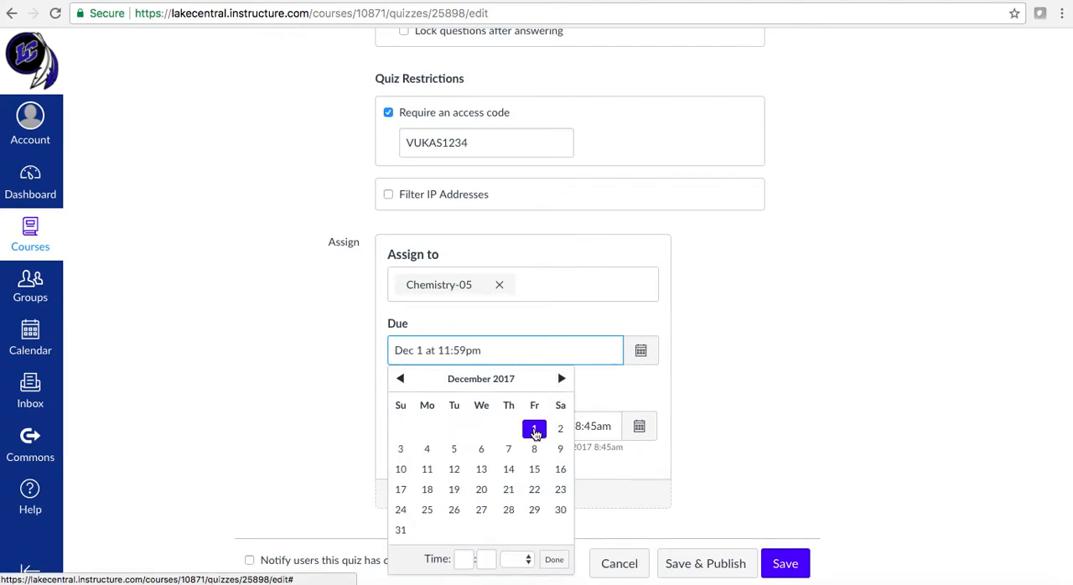
{"action": "left_click", "coordinate": [466, 559]}
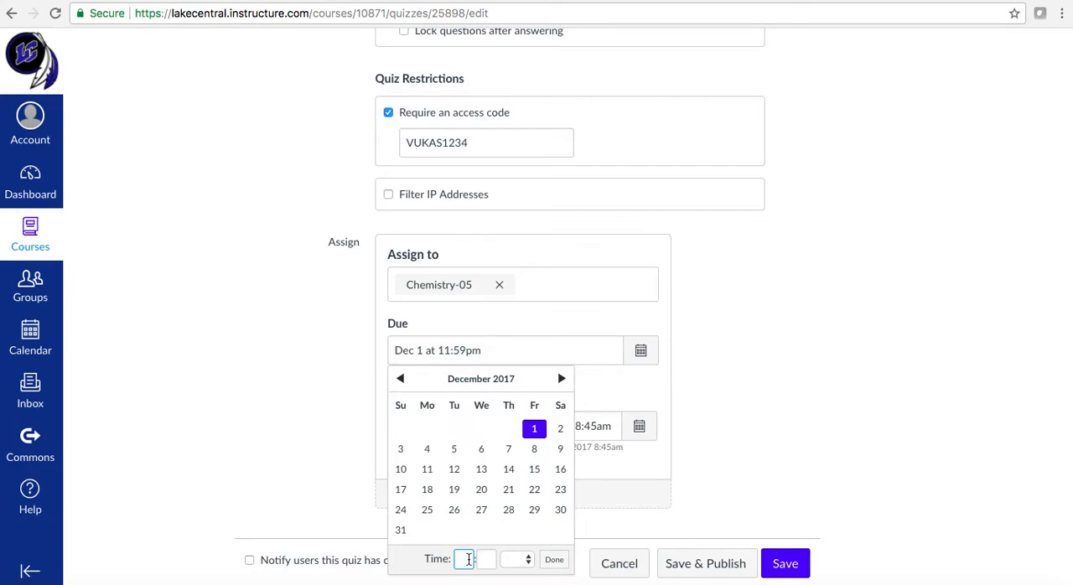
{"action": "type", "text": "8"}
{"action": "key", "text": "Tab"}
{"action": "type", "text": "45"}
{"action": "left_click", "coordinate": [519, 560]}
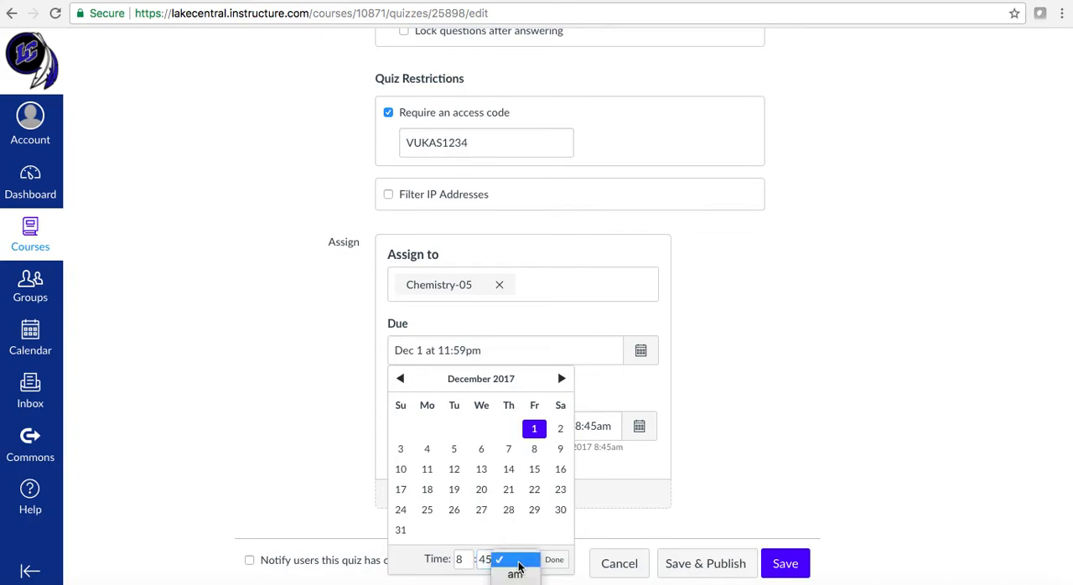
{"action": "left_click", "coordinate": [514, 575]}
{"action": "left_click", "coordinate": [553, 559]}
{"action": "scroll", "coordinate": [739, 440], "scroll_direction": "down", "scroll_amount": 1}
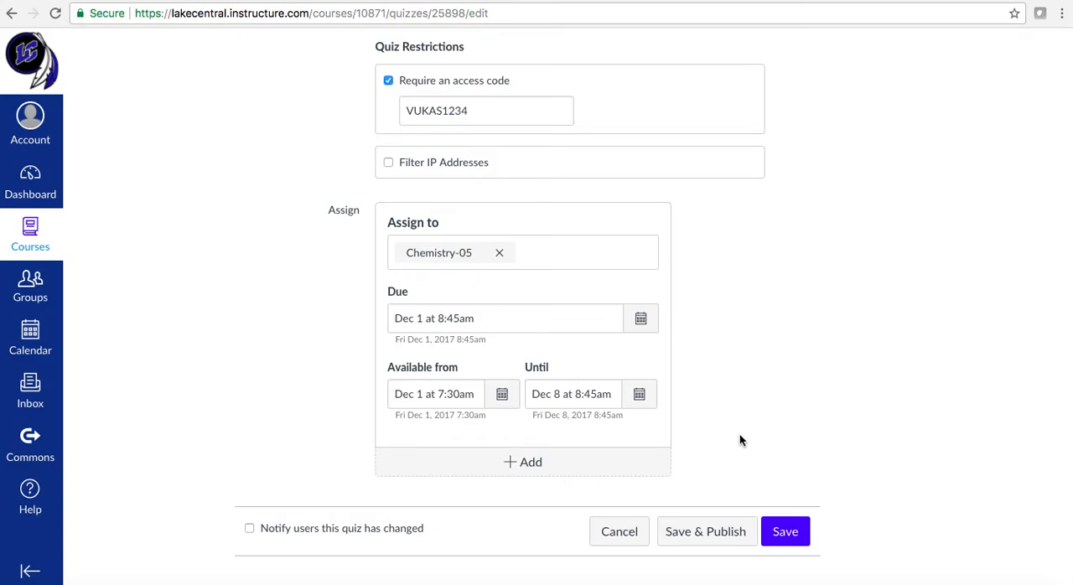
Review the Until date, the time limit and attempt options, and the required access code
{"action": "left_click", "coordinate": [641, 402]}
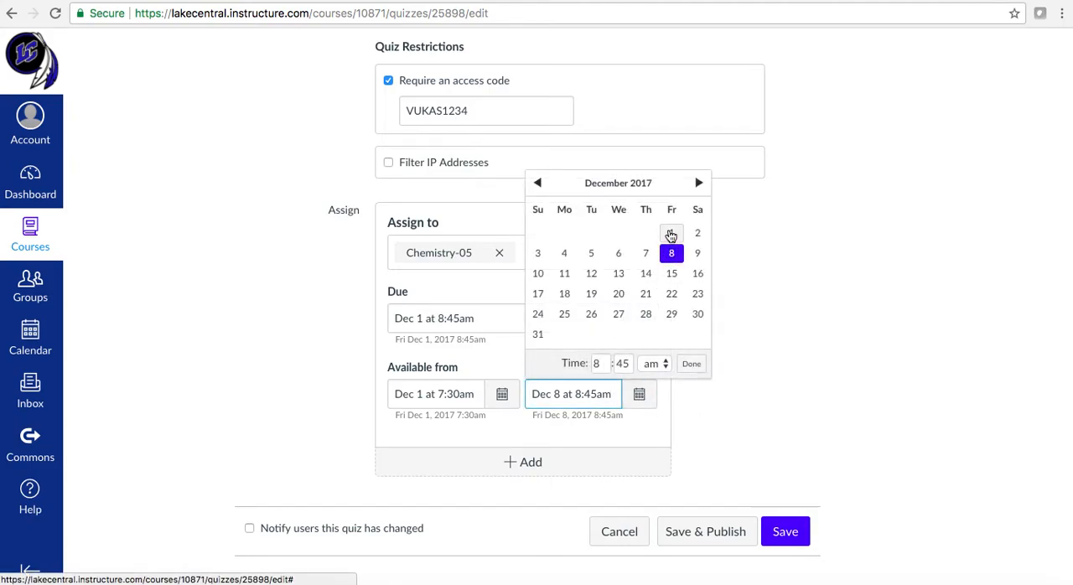
{"action": "left_click", "coordinate": [692, 363]}
{"action": "scroll", "coordinate": [725, 355], "scroll_direction": "up", "scroll_amount": 7}
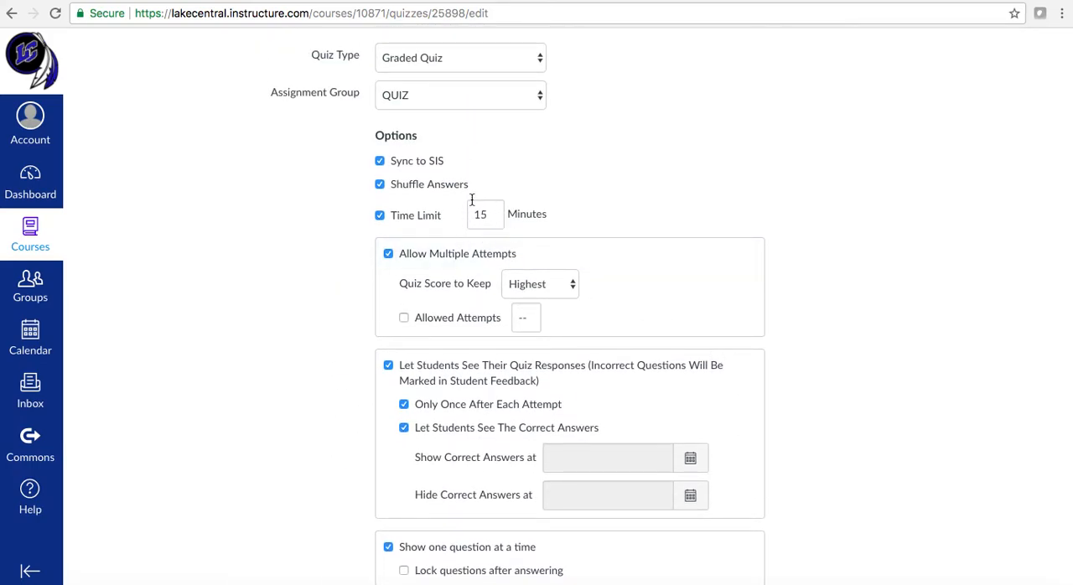
{"action": "scroll", "coordinate": [831, 353], "scroll_direction": "down", "scroll_amount": 1}
{"action": "scroll", "coordinate": [831, 353], "scroll_direction": "down", "scroll_amount": 6}
{"action": "left_click_drag", "start_coordinate": [469, 103], "coordinate": [399, 109]}
{"action": "left_click", "coordinate": [356, 142]}
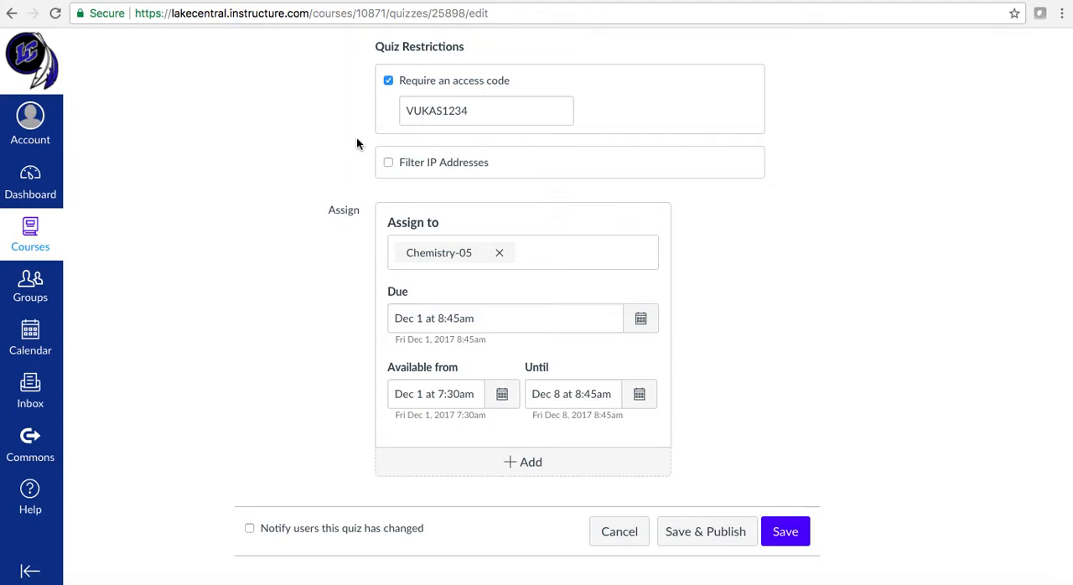
Change the Until date for Chemistry-05 back to December 1, 2017
{"action": "left_click", "coordinate": [639, 395]}
{"action": "left_click", "coordinate": [671, 233]}
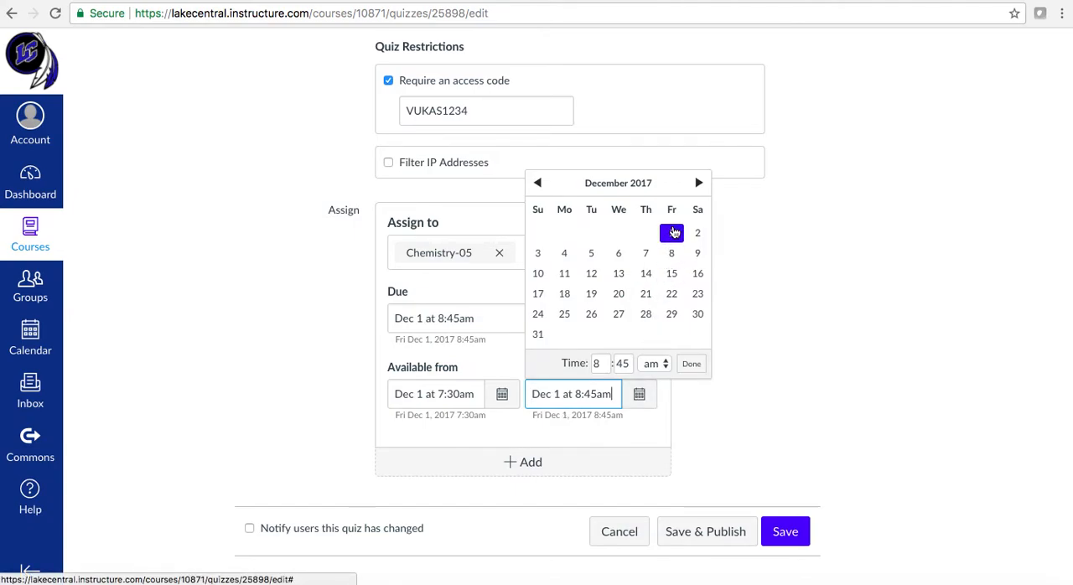
{"action": "left_click", "coordinate": [690, 363]}
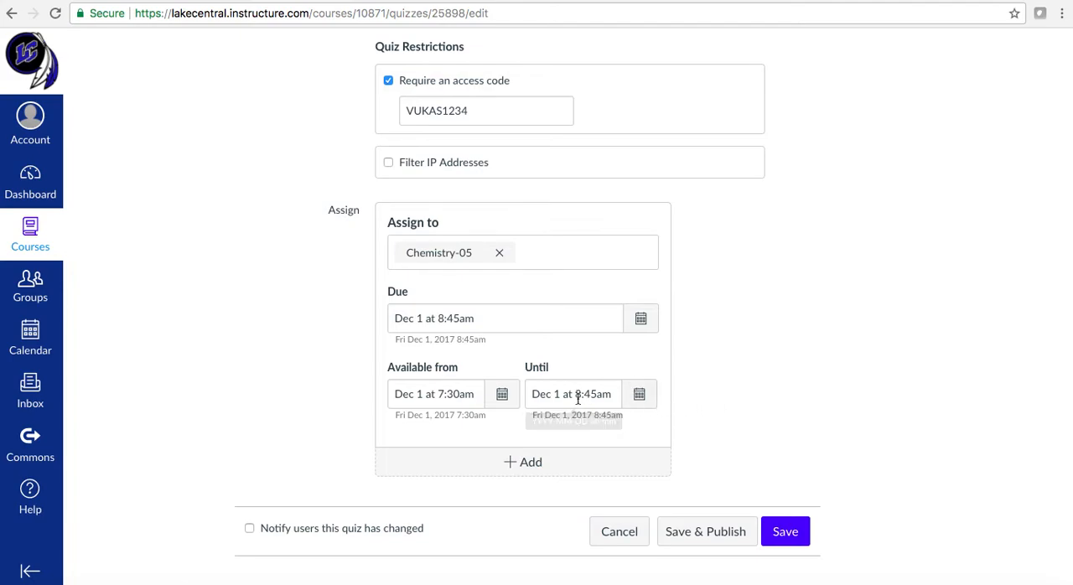
Add a second assignment group to the quiz and assign it to Chemistry-06
{"action": "left_click", "coordinate": [530, 461]}
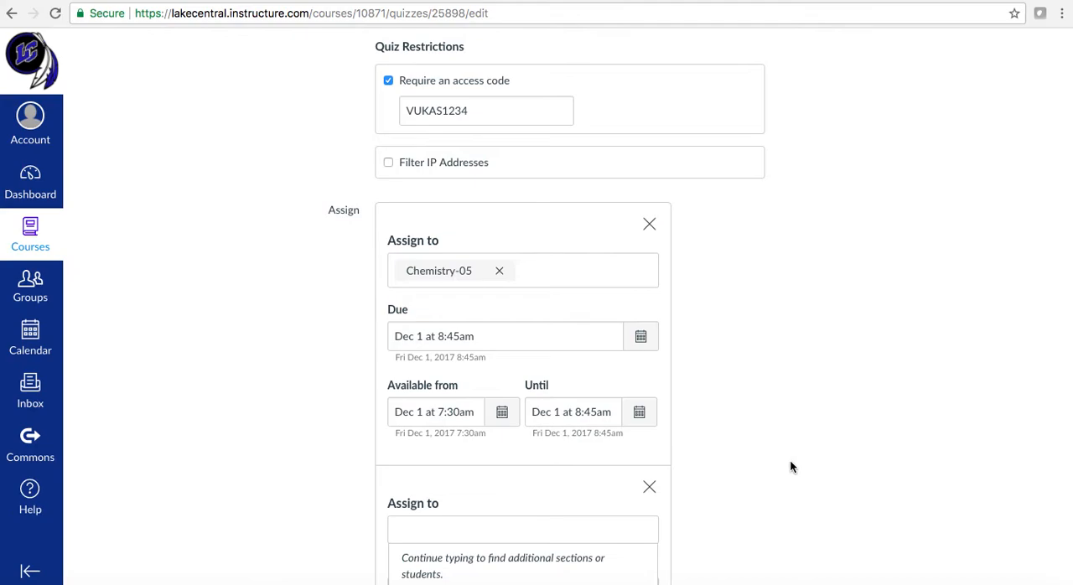
{"action": "scroll", "coordinate": [789, 467], "scroll_direction": "down", "scroll_amount": 3}
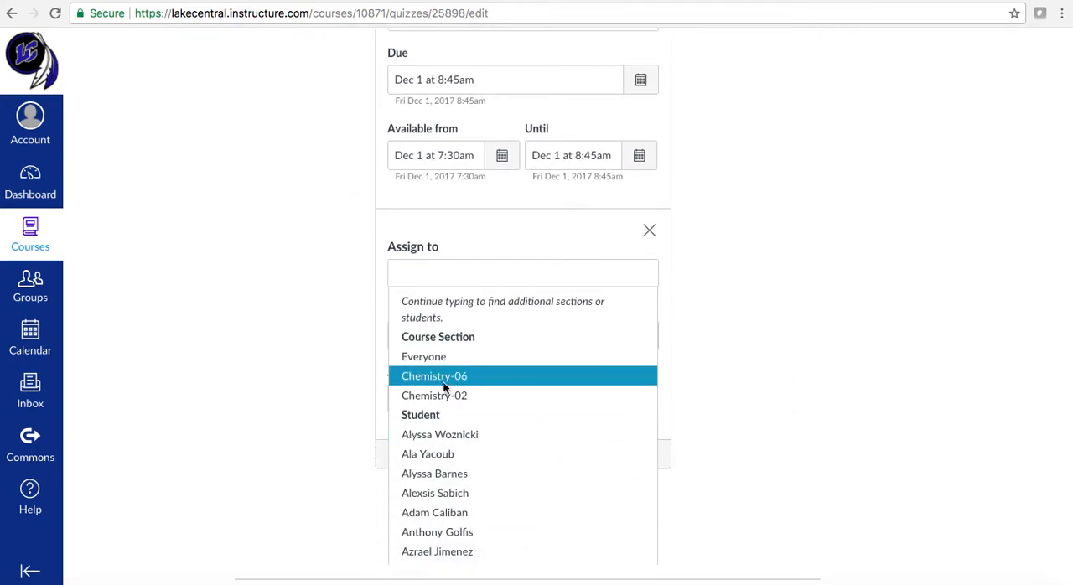
{"action": "left_click", "coordinate": [445, 375]}
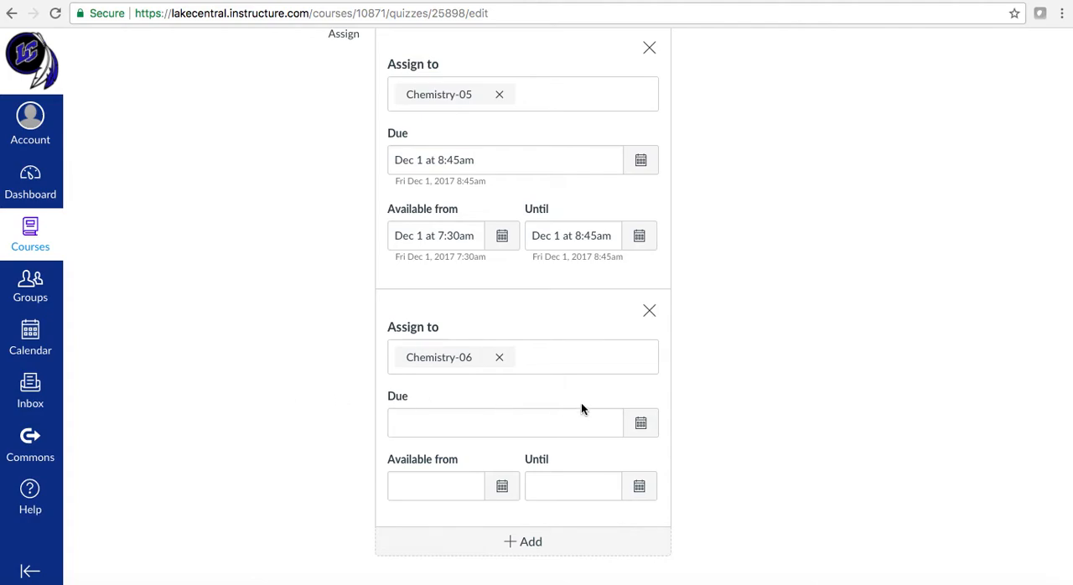
Set the quiz's due date for Chemistry-06 to December 1, 2017 at 11:55 am
{"action": "left_click", "coordinate": [642, 424]}
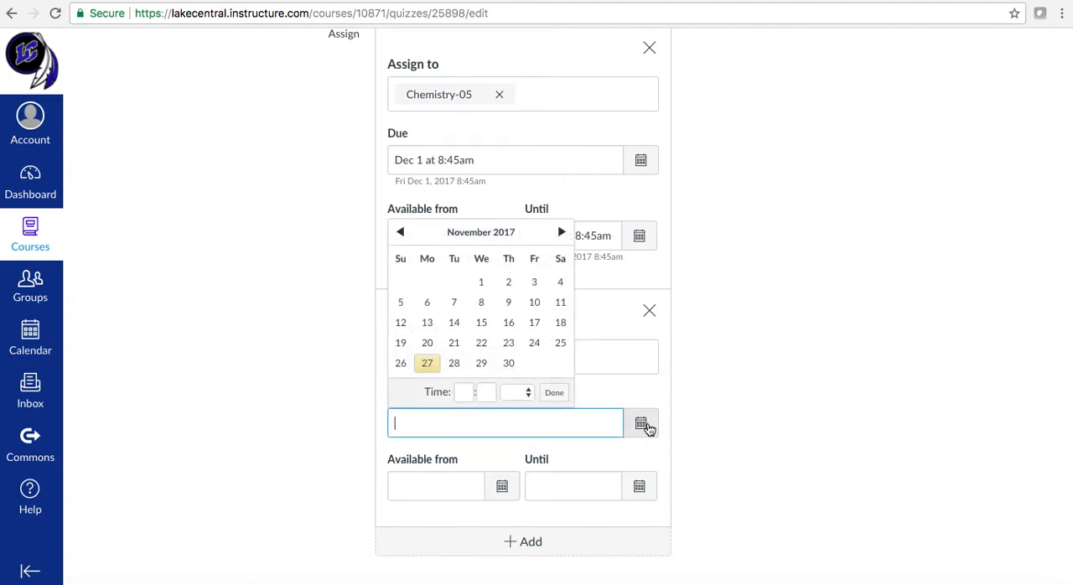
{"action": "left_click", "coordinate": [560, 232]}
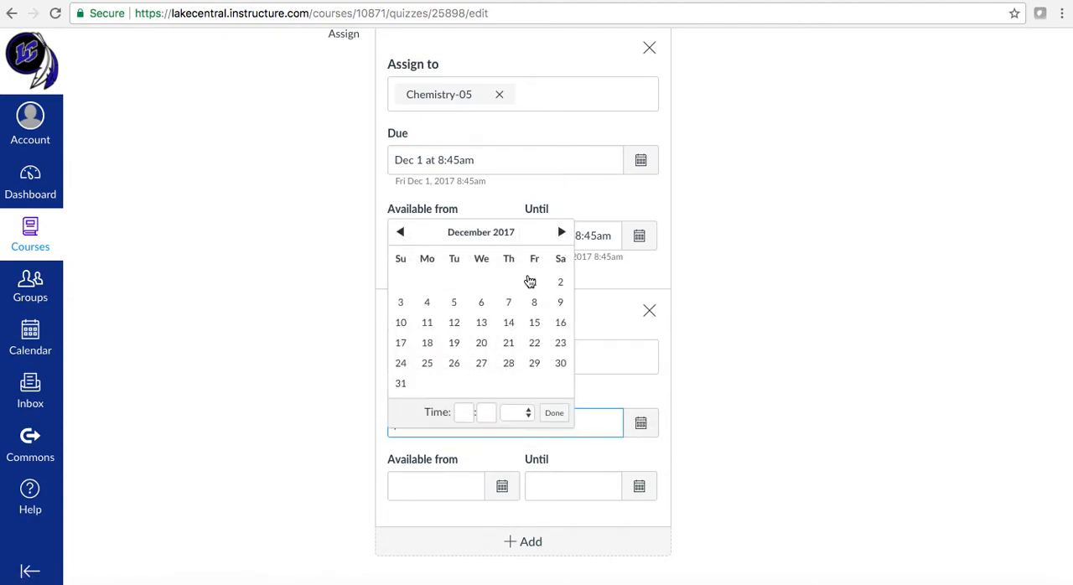
{"action": "left_click", "coordinate": [534, 284]}
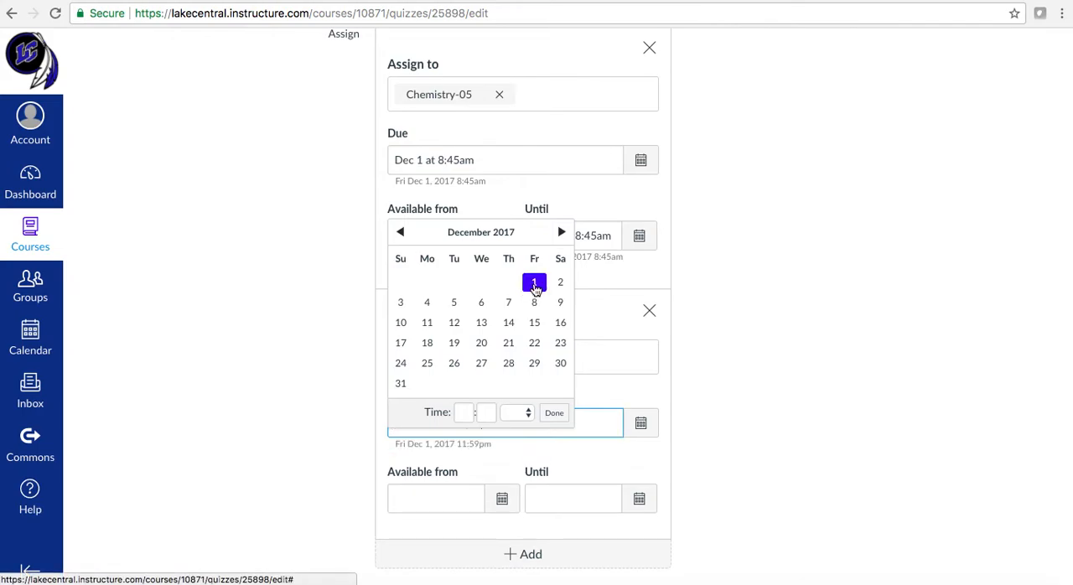
{"action": "left_click", "coordinate": [464, 415]}
{"action": "type", "text": "11"}
{"action": "left_click", "coordinate": [485, 413]}
{"action": "type", "text": "15"}
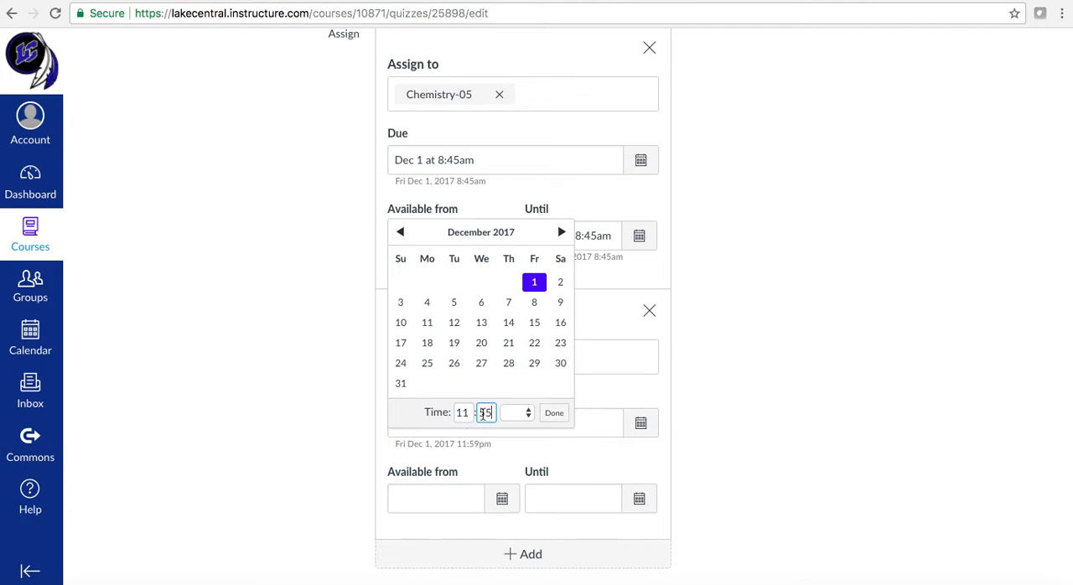
{"action": "left_click", "coordinate": [526, 412]}
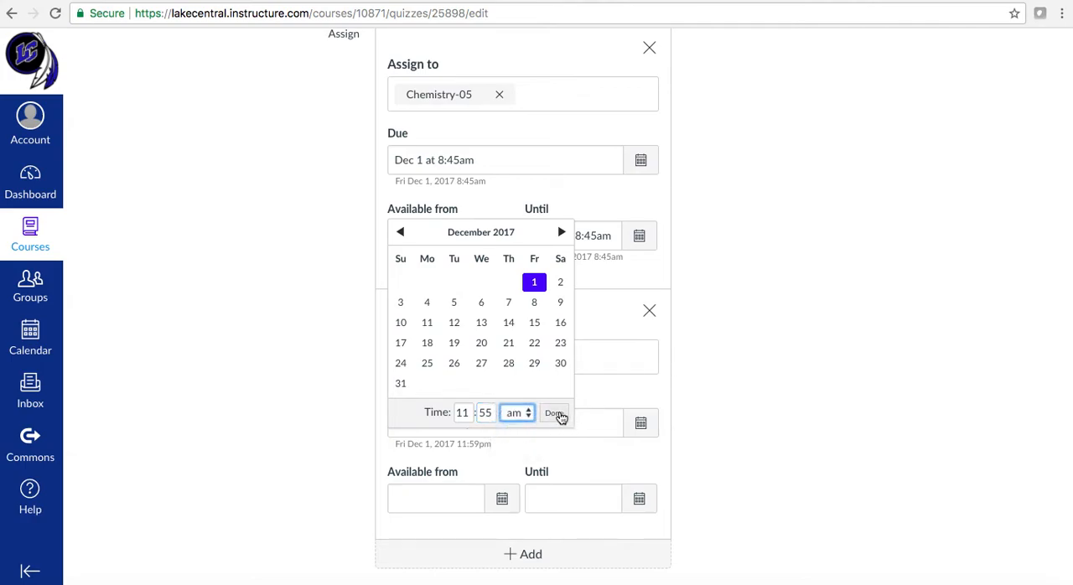
{"action": "left_click", "coordinate": [558, 414]}
Make the quiz available to Chemistry-06 from December 1, 2017 at 10:45 am
{"action": "left_click", "coordinate": [501, 503]}
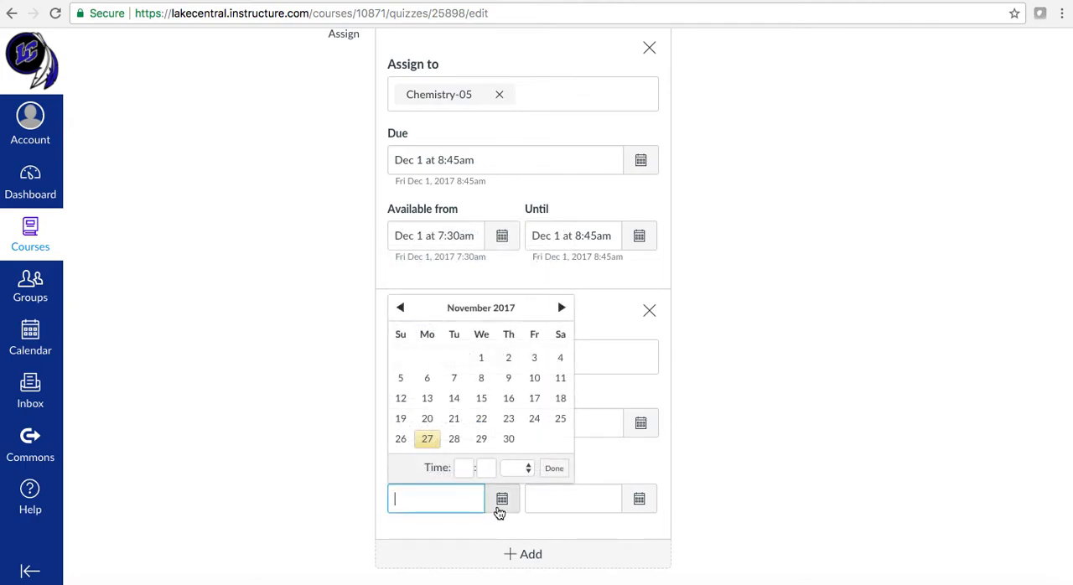
{"action": "left_click", "coordinate": [562, 308]}
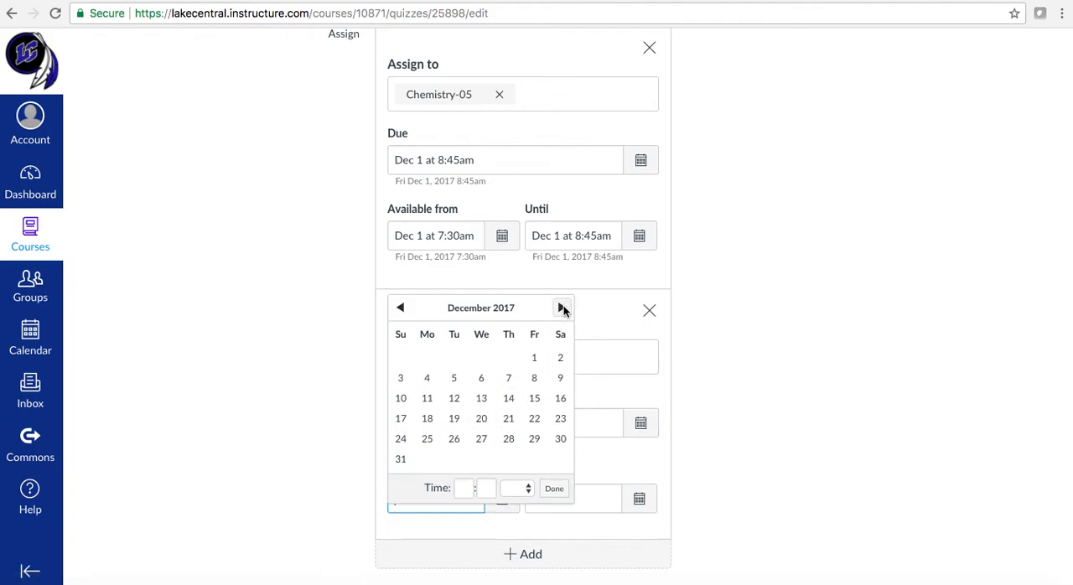
{"action": "left_click", "coordinate": [534, 358]}
{"action": "left_click", "coordinate": [463, 486]}
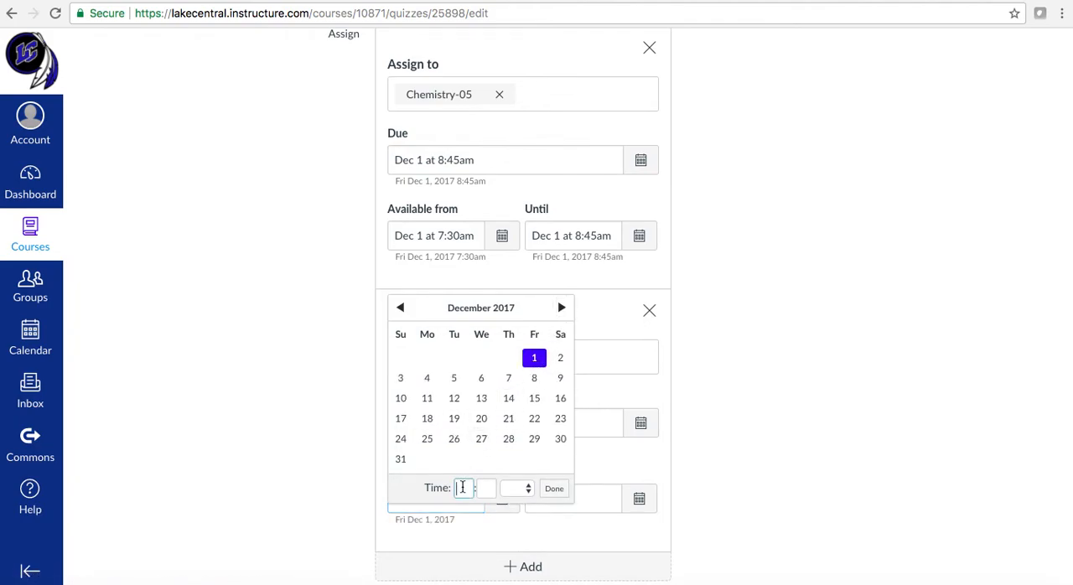
{"action": "type", "text": "10"}
{"action": "key", "text": "Tab"}
{"action": "type", "text": "45"}
{"action": "left_click", "coordinate": [516, 487]}
{"action": "left_click", "coordinate": [515, 503]}
{"action": "left_click", "coordinate": [554, 488]}
Set the Until date for Chemistry-06 to December 1, 2017 at 11:55 am
{"action": "left_click", "coordinate": [639, 498]}
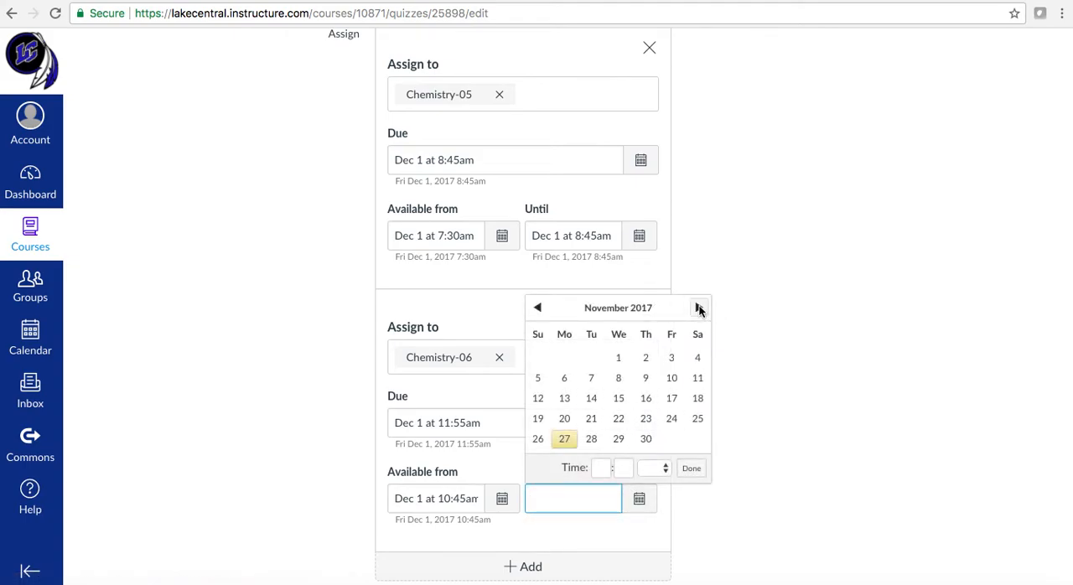
{"action": "left_click", "coordinate": [698, 308]}
{"action": "left_click", "coordinate": [672, 358]}
{"action": "left_click", "coordinate": [601, 488]}
{"action": "type", "text": "11"}
{"action": "key", "text": "Tab"}
{"action": "type", "text": "55"}
{"action": "left_click", "coordinate": [652, 499]}
{"action": "left_click", "coordinate": [653, 502]}
{"action": "left_click", "coordinate": [692, 489]}
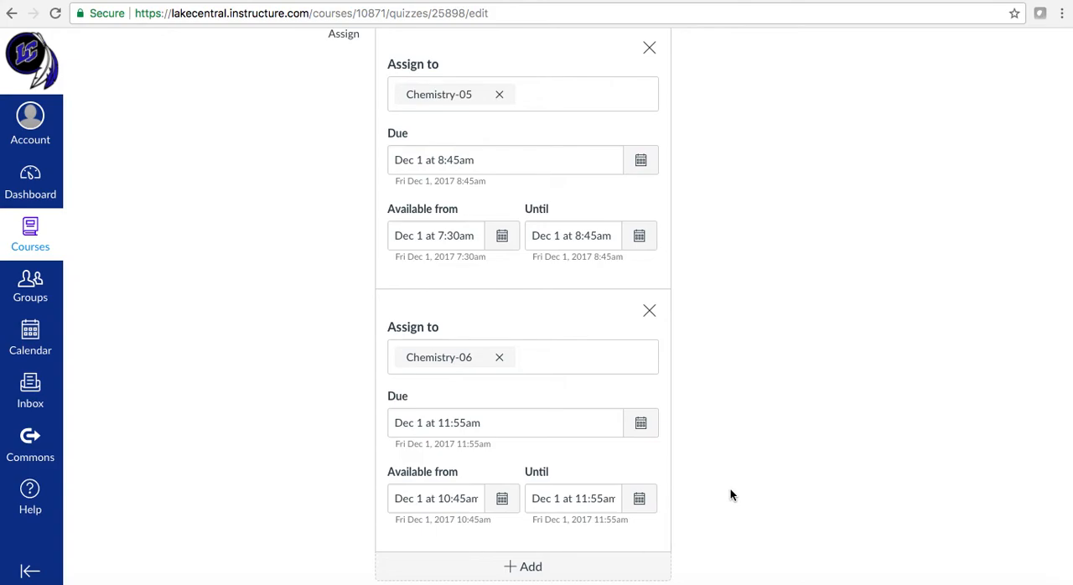
Add a third assignment group and assign the quiz to everyone else, leaving its dates blank
{"action": "scroll", "coordinate": [730, 495], "scroll_direction": "down", "scroll_amount": 3}
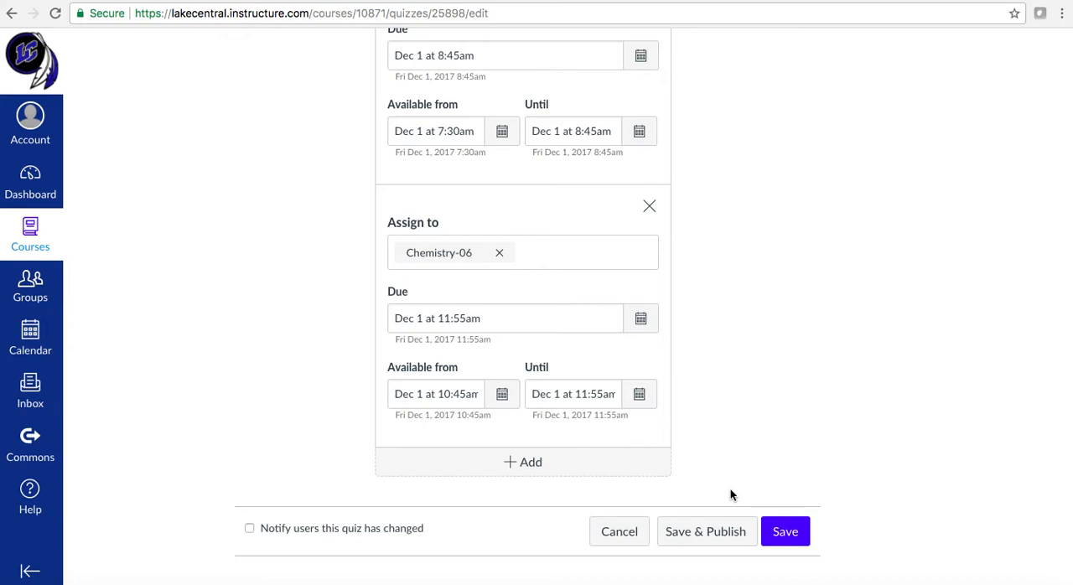
{"action": "left_click", "coordinate": [568, 466]}
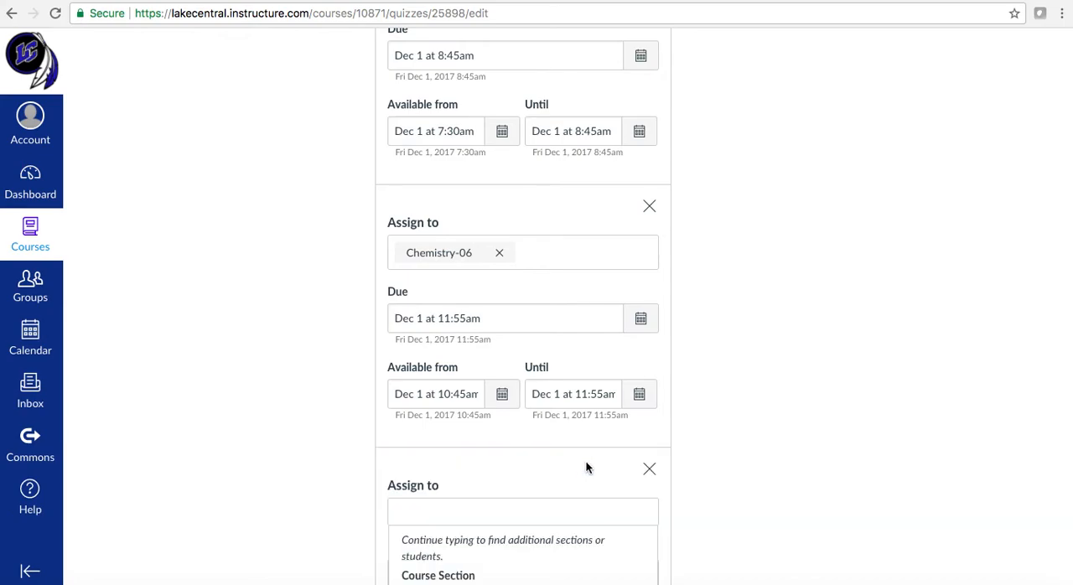
{"action": "scroll", "coordinate": [736, 454], "scroll_direction": "down", "scroll_amount": 5}
{"action": "scroll", "coordinate": [497, 450], "scroll_direction": "down", "scroll_amount": 2}
{"action": "scroll", "coordinate": [510, 353], "scroll_direction": "down", "scroll_amount": 1}
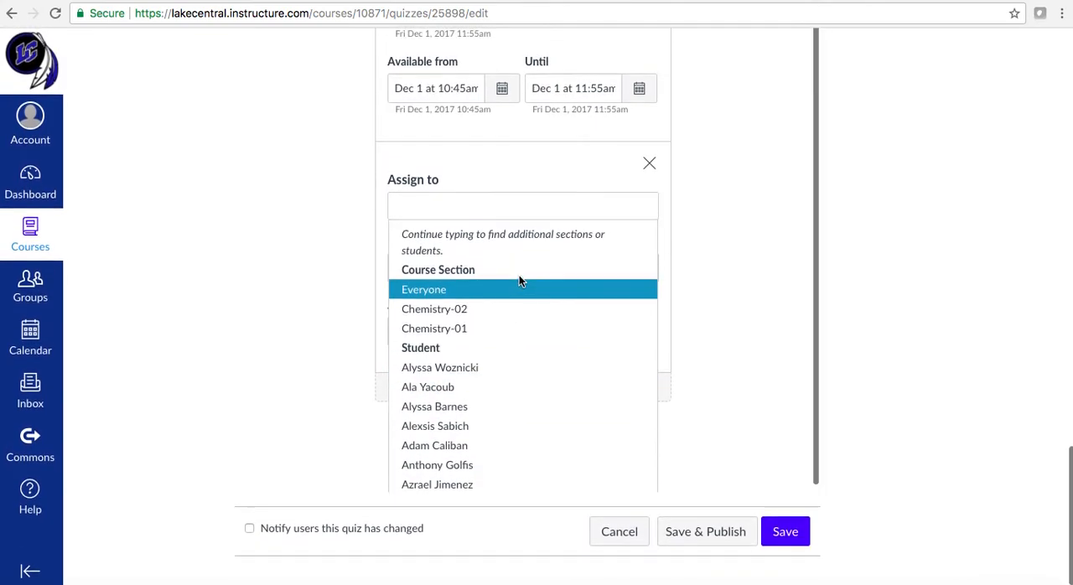
{"action": "left_click", "coordinate": [291, 390]}
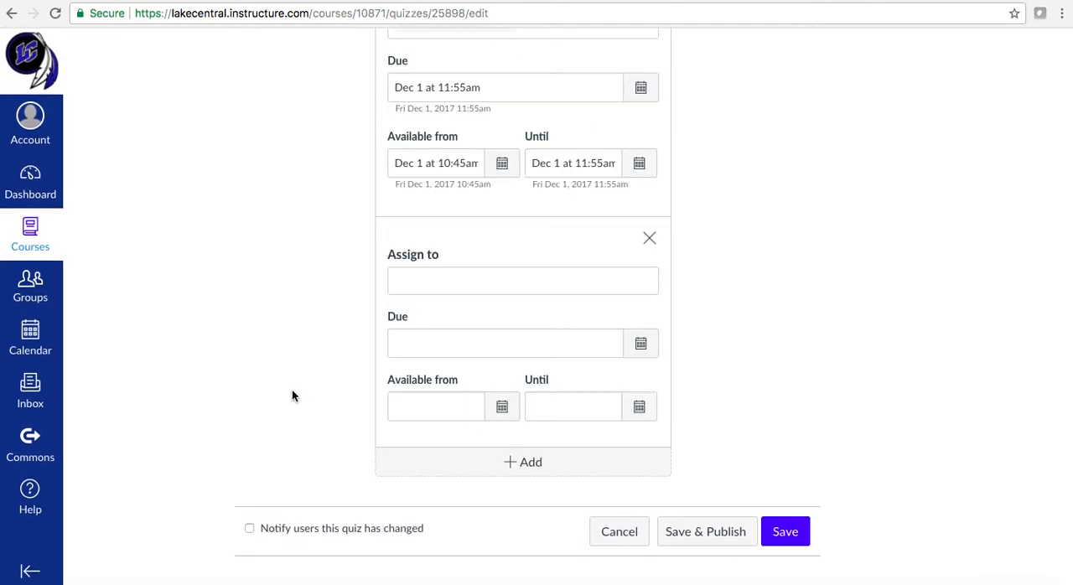
{"action": "scroll", "coordinate": [292, 391], "scroll_direction": "up", "scroll_amount": 2}
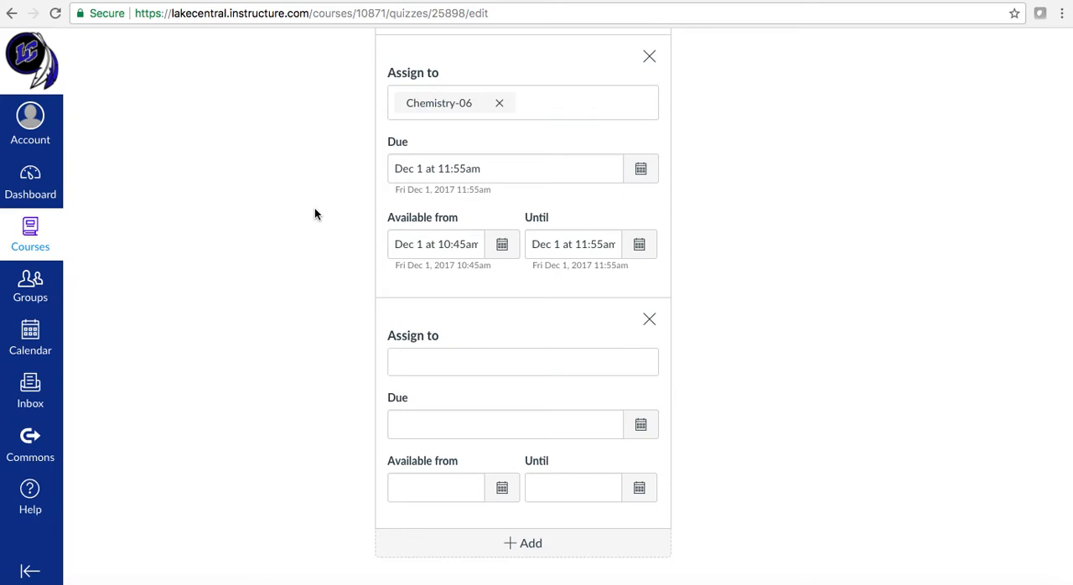
{"action": "left_click", "coordinate": [426, 360]}
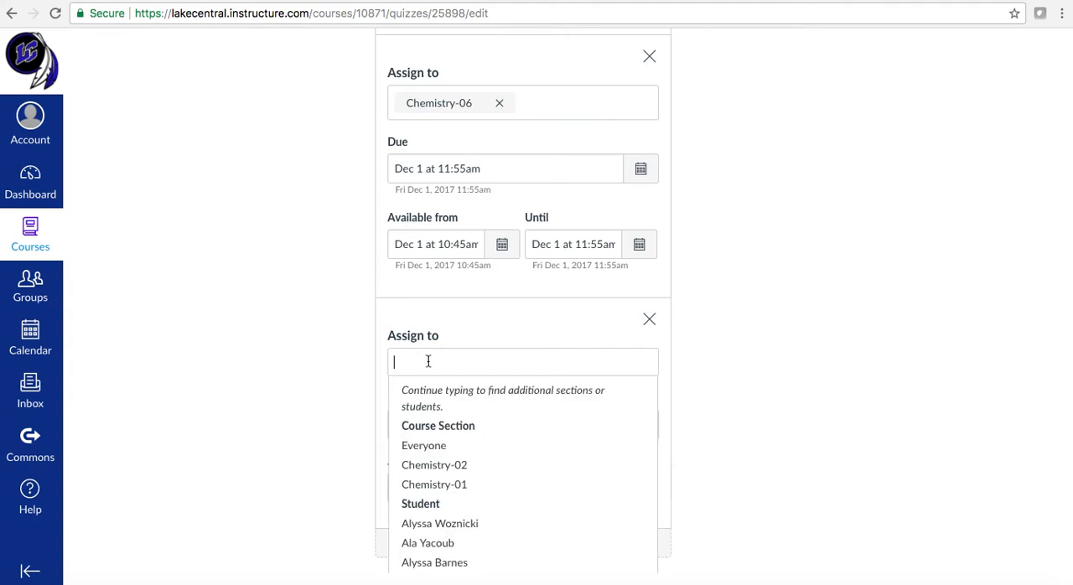
{"action": "left_click", "coordinate": [428, 448]}
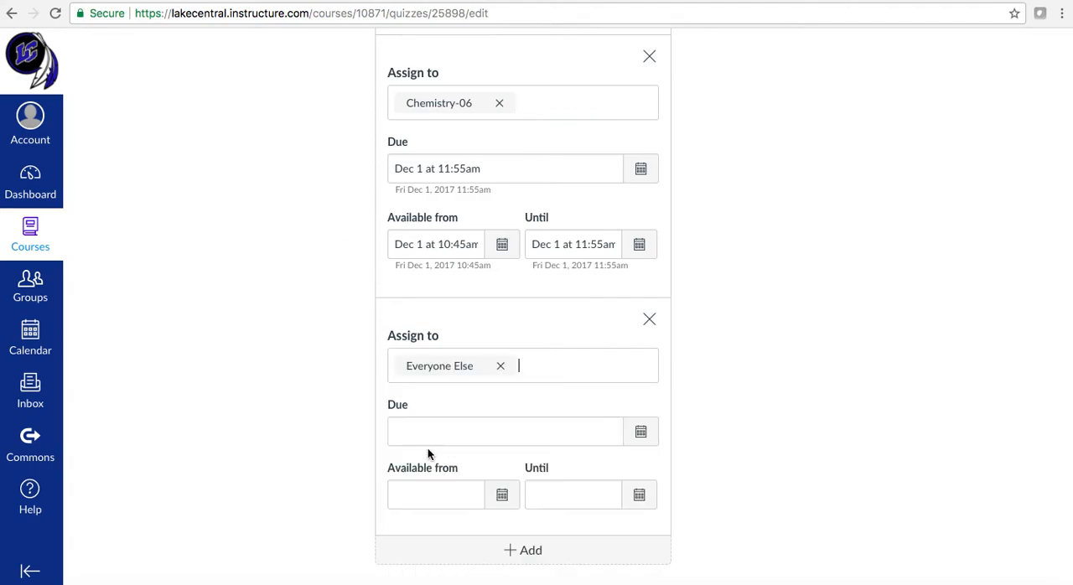
{"action": "left_click", "coordinate": [307, 411]}
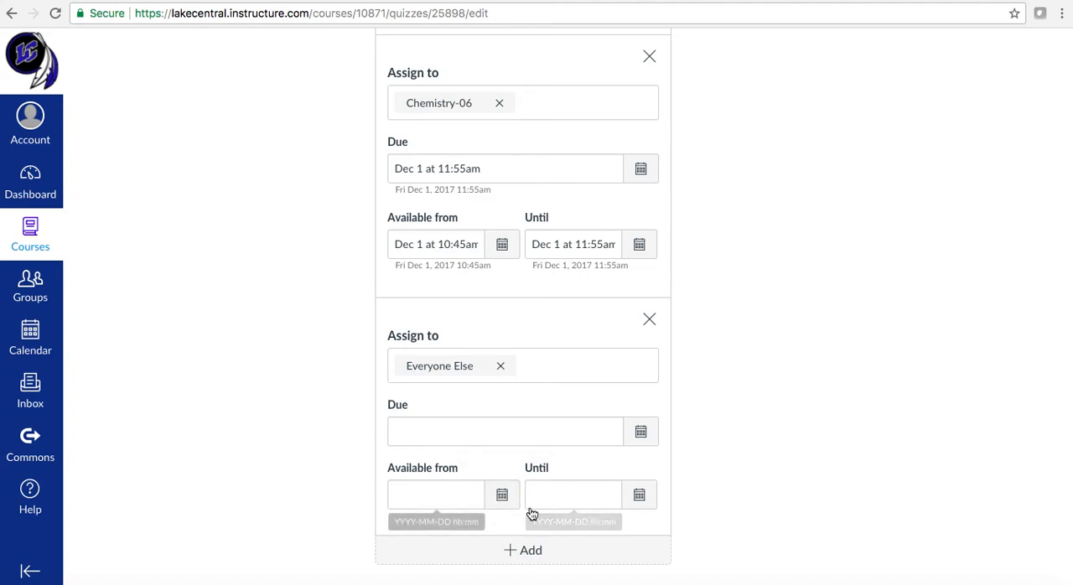
Review the access code requirement together with the due dates and availability windows of the assigned sections
{"action": "scroll", "coordinate": [291, 377], "scroll_direction": "down", "scroll_amount": 2}
{"action": "scroll", "coordinate": [292, 377], "scroll_direction": "up", "scroll_amount": 8}
{"action": "scroll", "coordinate": [291, 377], "scroll_direction": "up", "scroll_amount": 2}
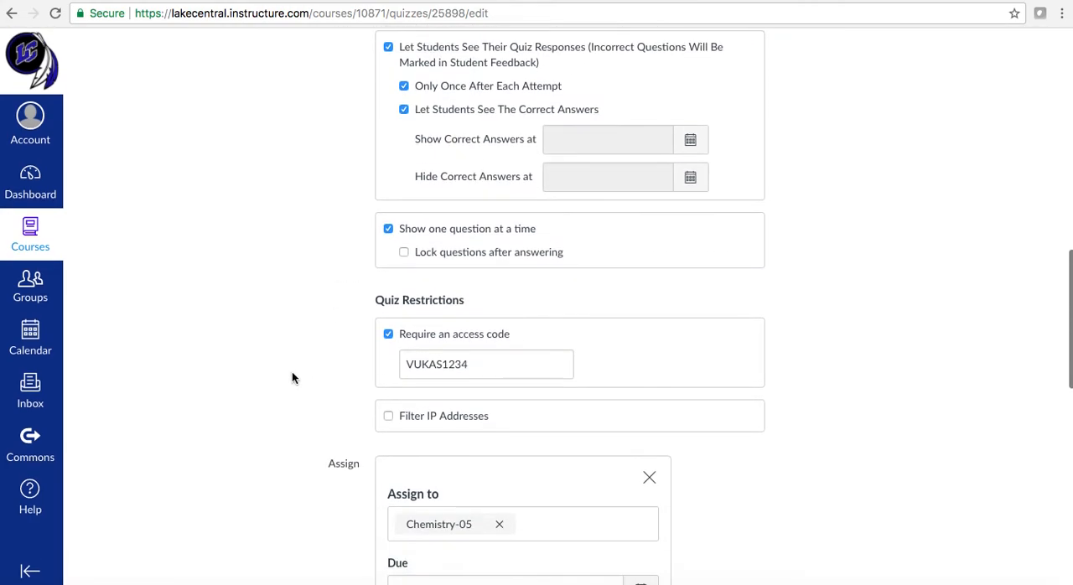
{"action": "scroll", "coordinate": [292, 377], "scroll_direction": "down", "scroll_amount": 1}
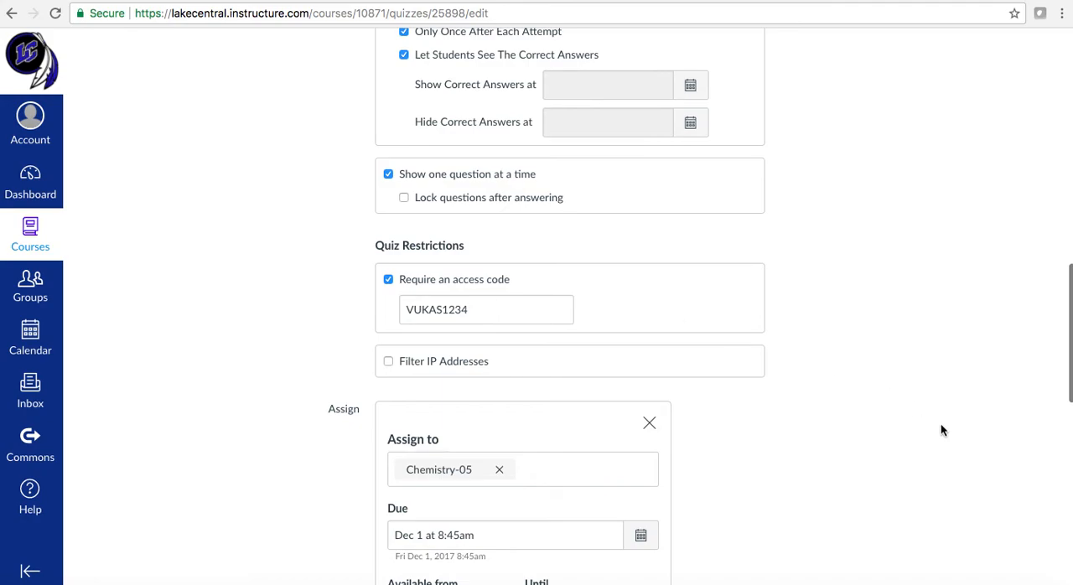
{"action": "scroll", "coordinate": [941, 431], "scroll_direction": "down", "scroll_amount": 8}
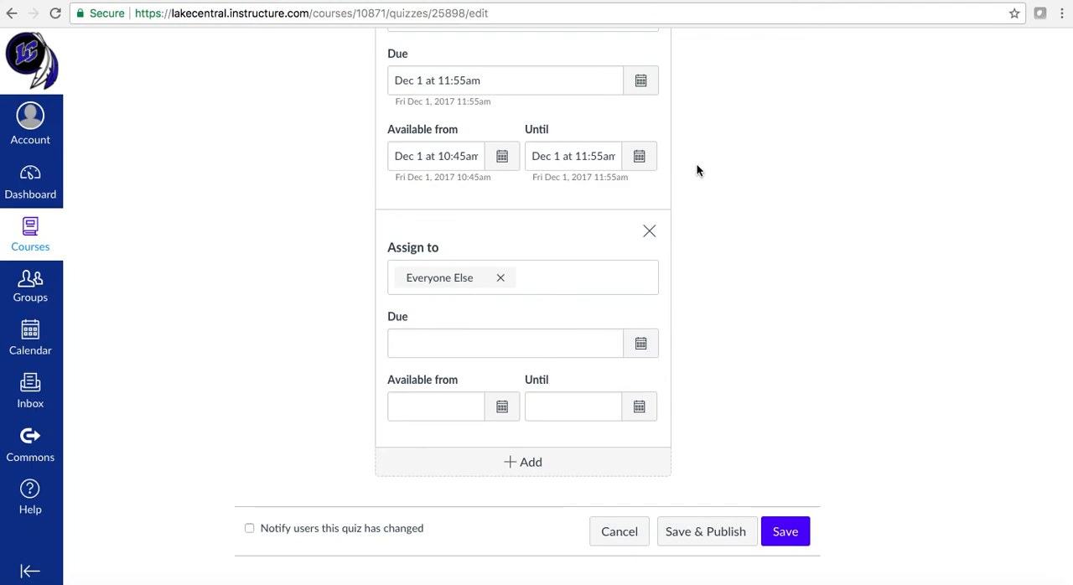
{"action": "scroll", "coordinate": [696, 170], "scroll_direction": "up", "scroll_amount": 10}
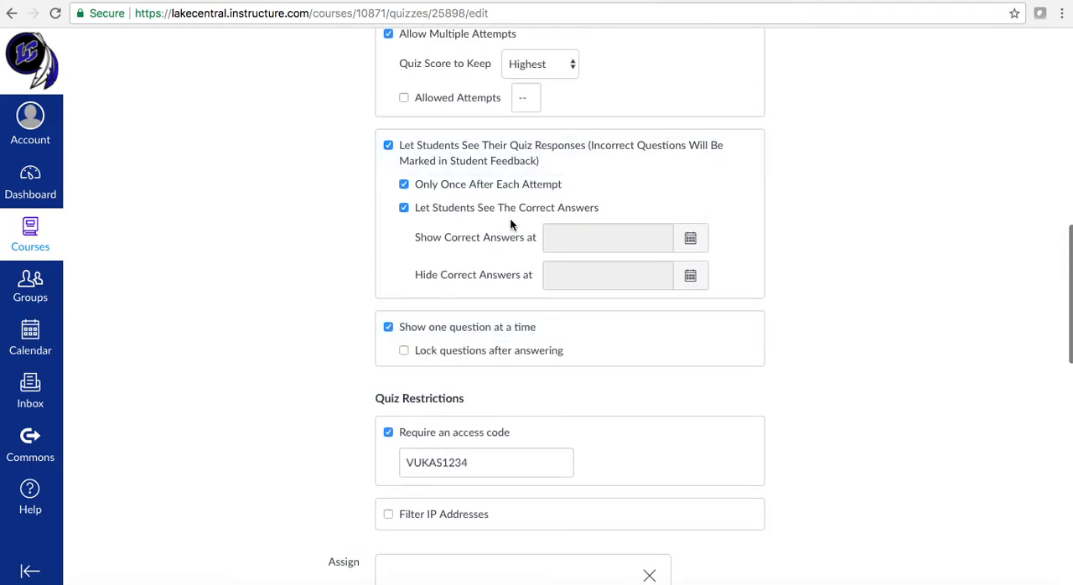
{"action": "scroll", "coordinate": [297, 326], "scroll_direction": "down", "scroll_amount": 3}
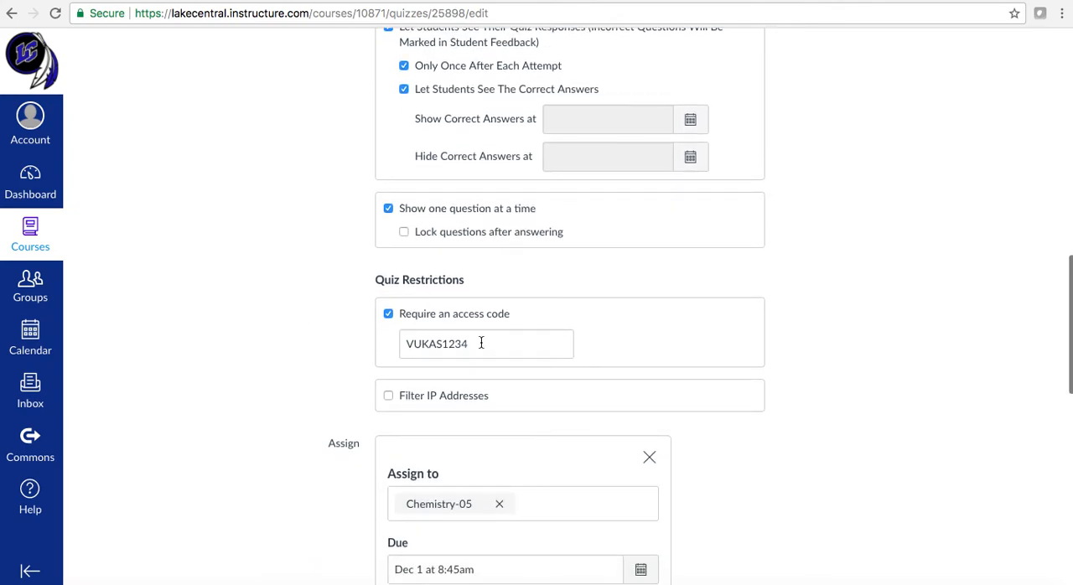
{"action": "left_click_drag", "start_coordinate": [488, 343], "coordinate": [391, 338]}
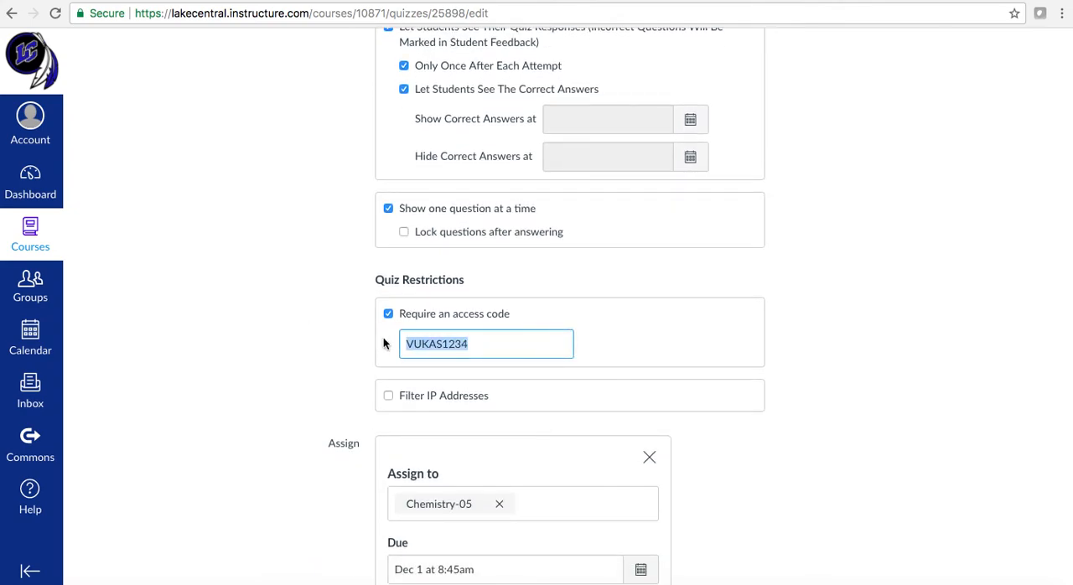
{"action": "left_click", "coordinate": [538, 345]}
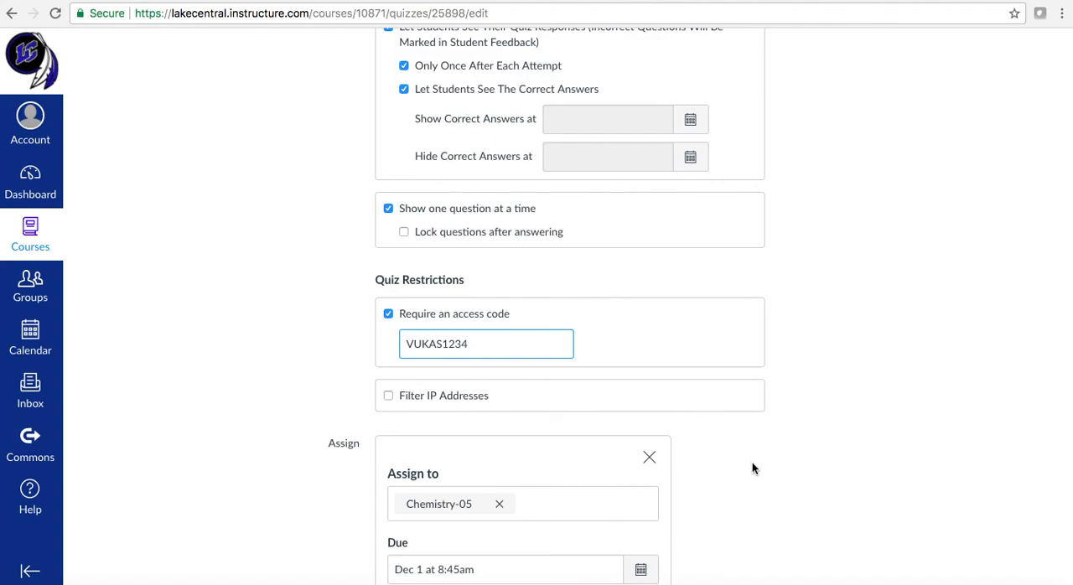
{"action": "scroll", "coordinate": [770, 484], "scroll_direction": "down", "scroll_amount": 5}
{"action": "scroll", "coordinate": [766, 484], "scroll_direction": "down", "scroll_amount": 2}
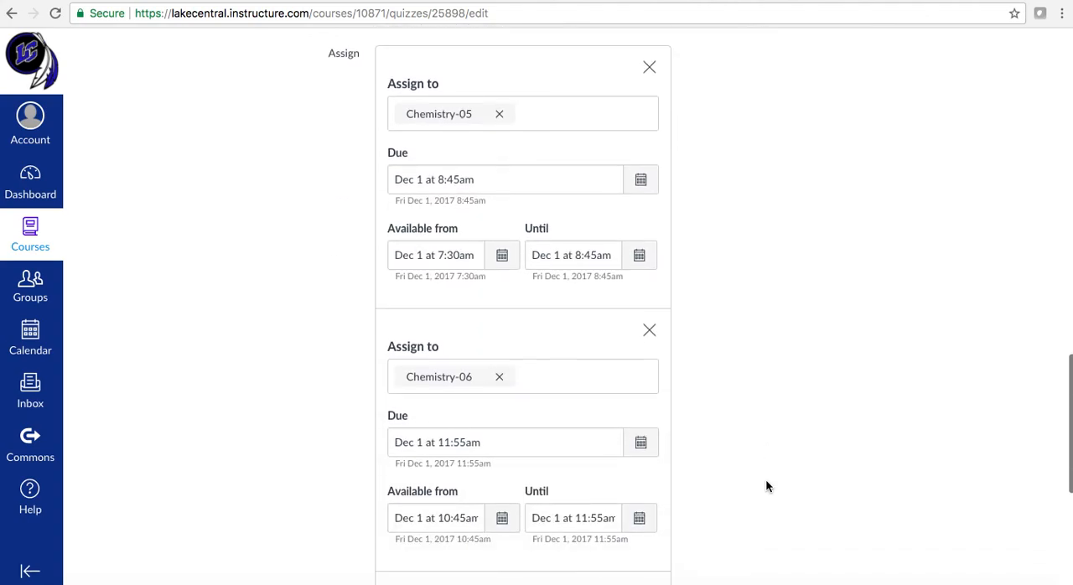
{"action": "scroll", "coordinate": [726, 340], "scroll_direction": "up", "scroll_amount": 6}
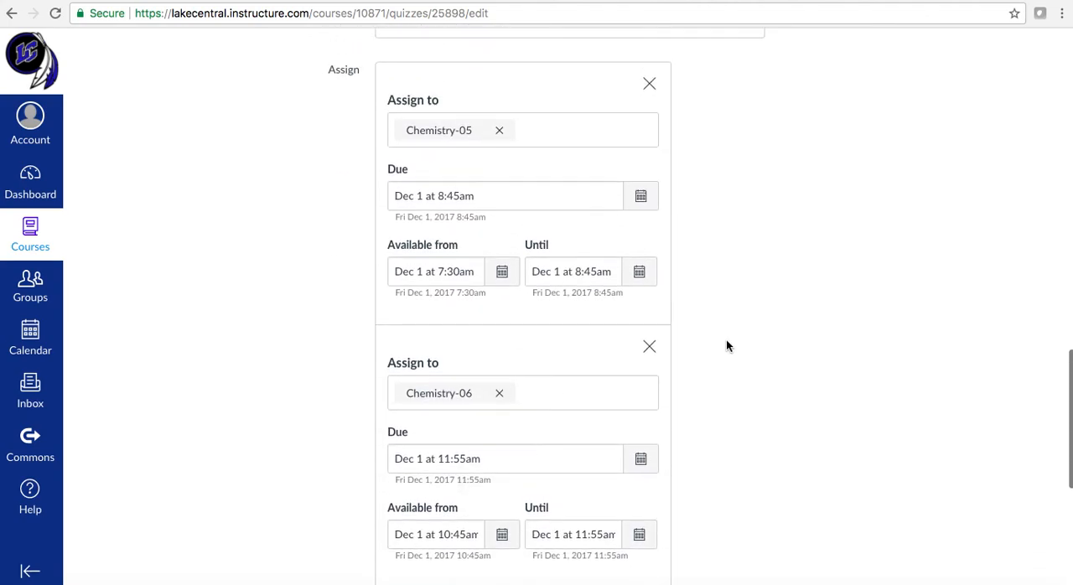
{"action": "left_click_drag", "start_coordinate": [481, 271], "coordinate": [403, 269]}
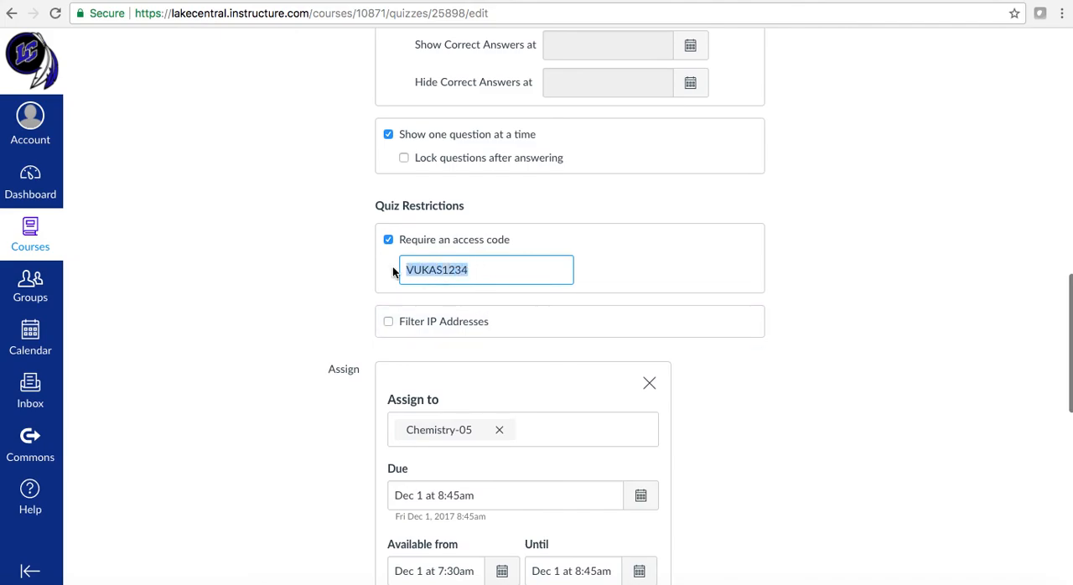
{"action": "left_click", "coordinate": [505, 267]}
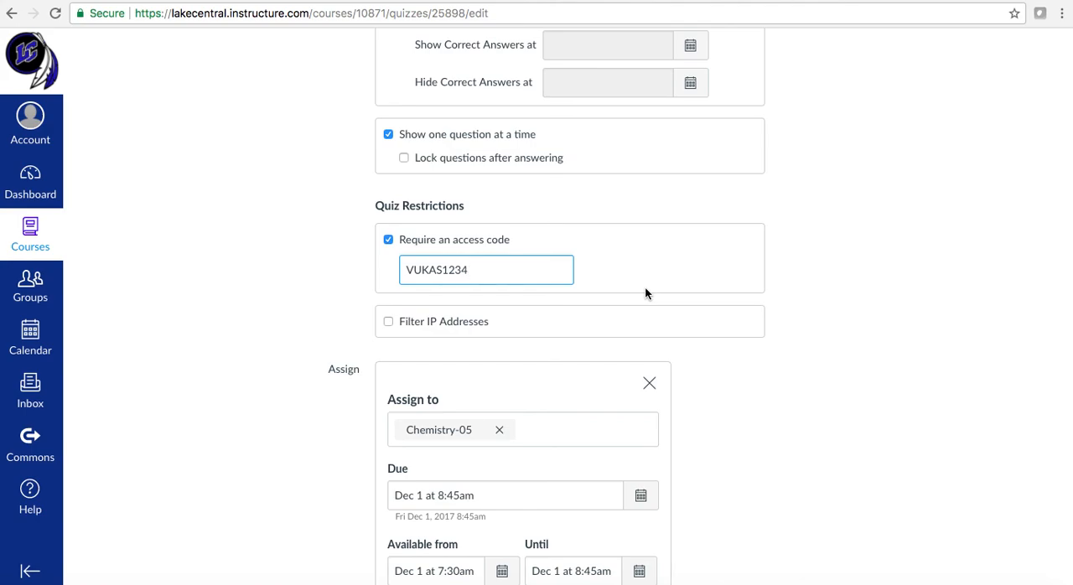
Look over the remaining assignment entry, the quiz options and the saving choices, ending at the quiz title and instructions
{"action": "scroll", "coordinate": [644, 286], "scroll_direction": "down", "scroll_amount": 10}
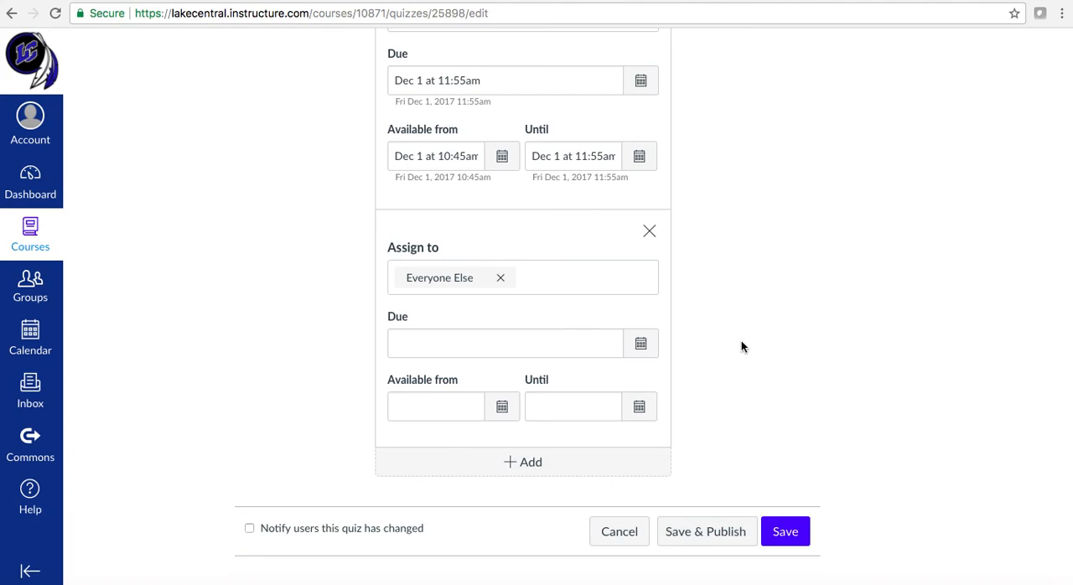
{"action": "scroll", "coordinate": [740, 343], "scroll_direction": "up", "scroll_amount": 10}
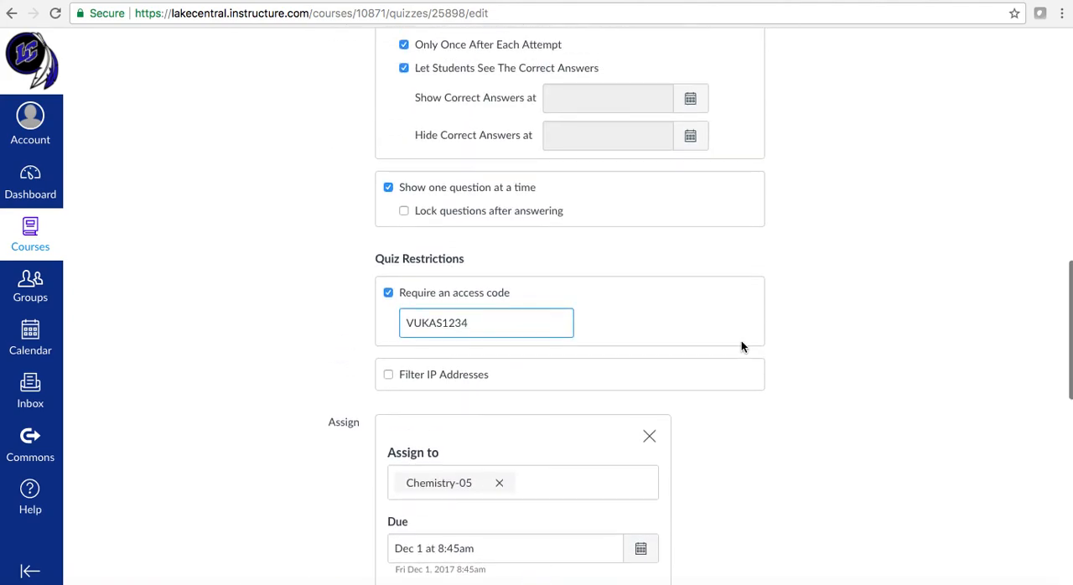
{"action": "scroll", "coordinate": [846, 258], "scroll_direction": "up", "scroll_amount": 1}
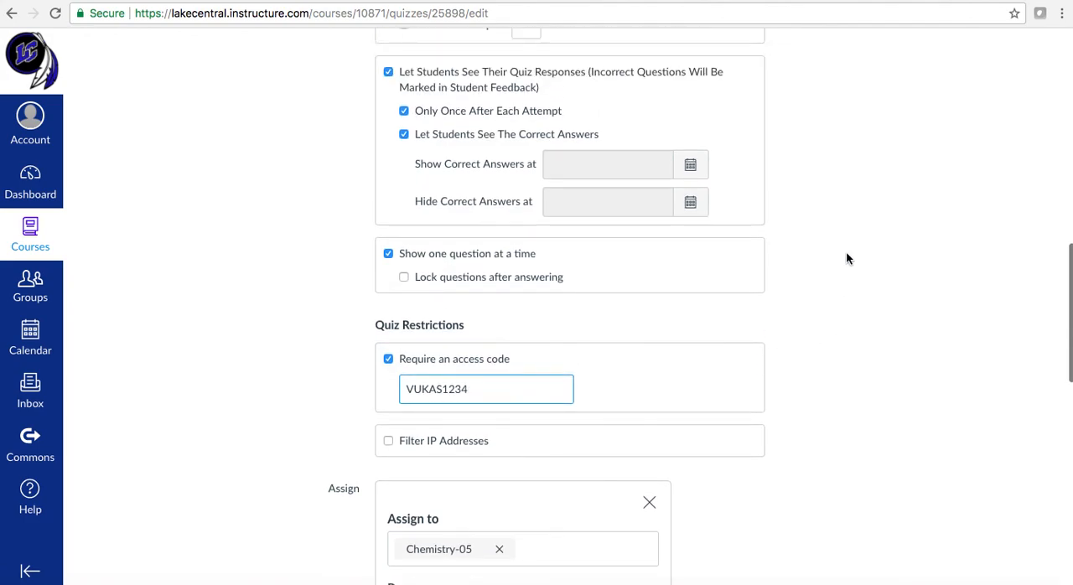
{"action": "scroll", "coordinate": [845, 258], "scroll_direction": "up", "scroll_amount": 3}
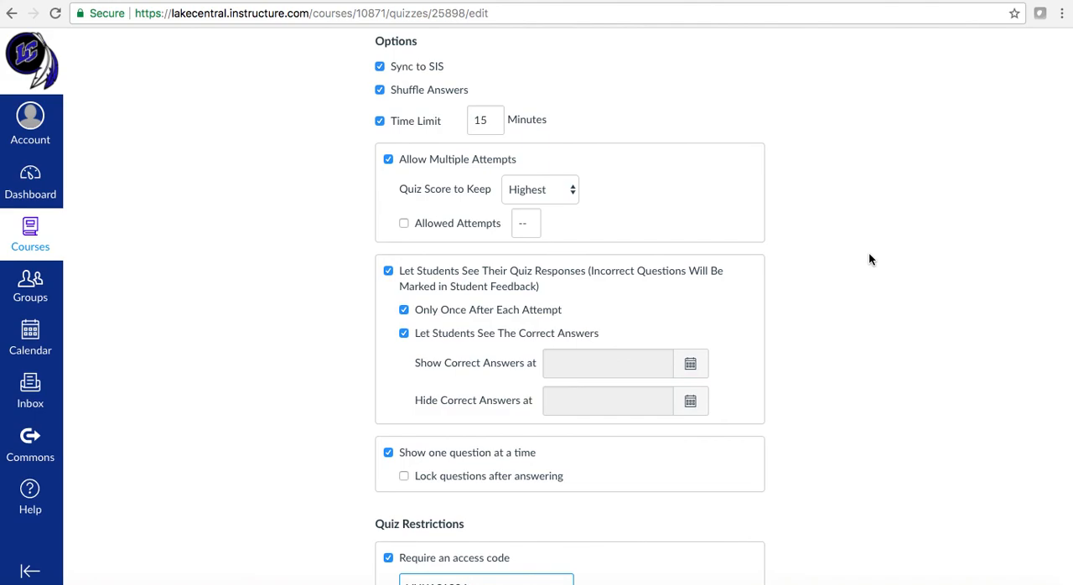
{"action": "scroll", "coordinate": [869, 256], "scroll_direction": "down", "scroll_amount": 15}
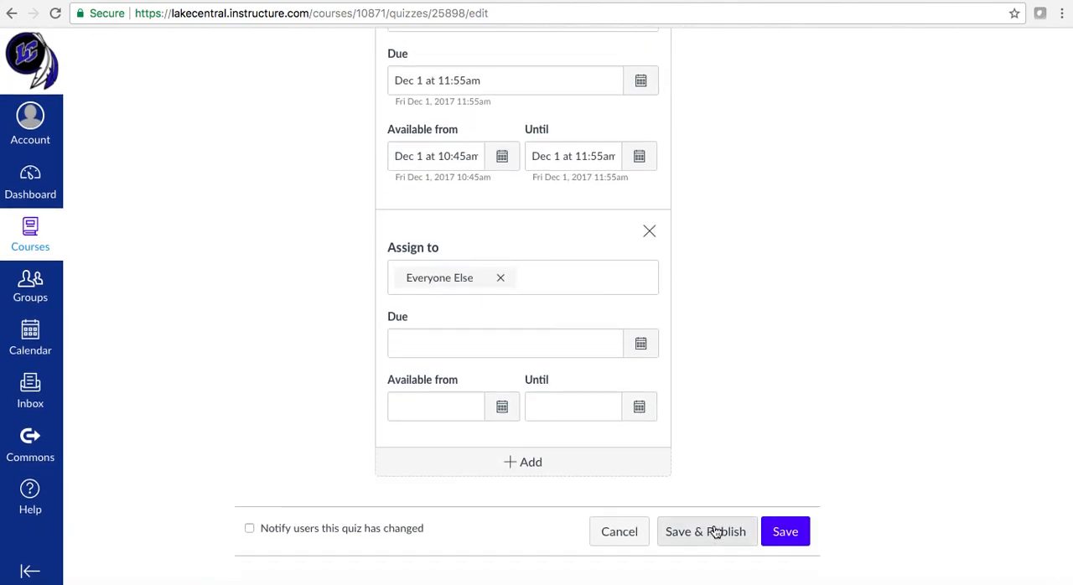
{"action": "scroll", "coordinate": [800, 322], "scroll_direction": "up", "scroll_amount": 15}
{"action": "scroll", "coordinate": [801, 326], "scroll_direction": "up", "scroll_amount": 3}
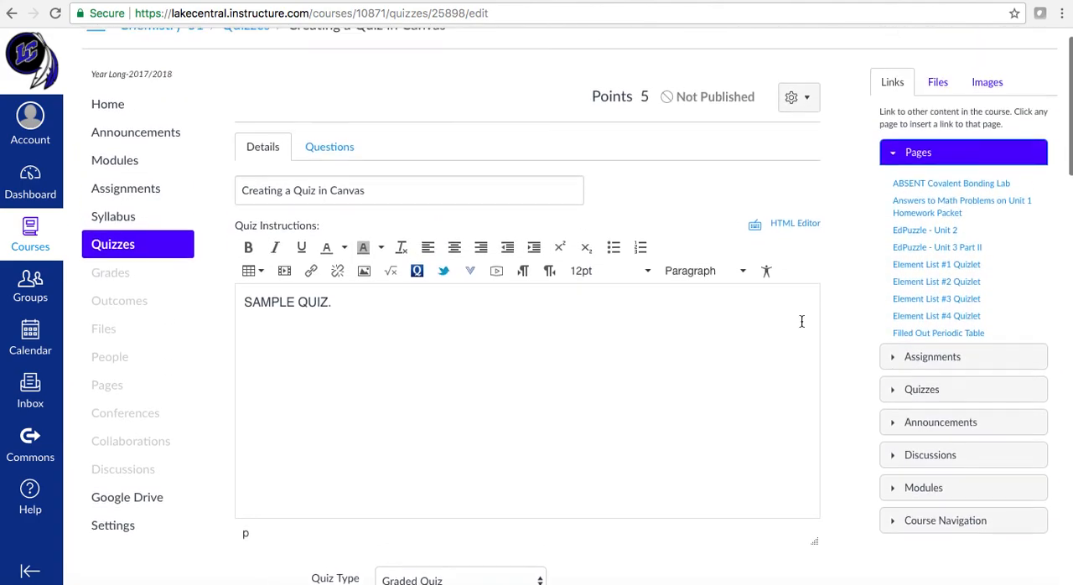